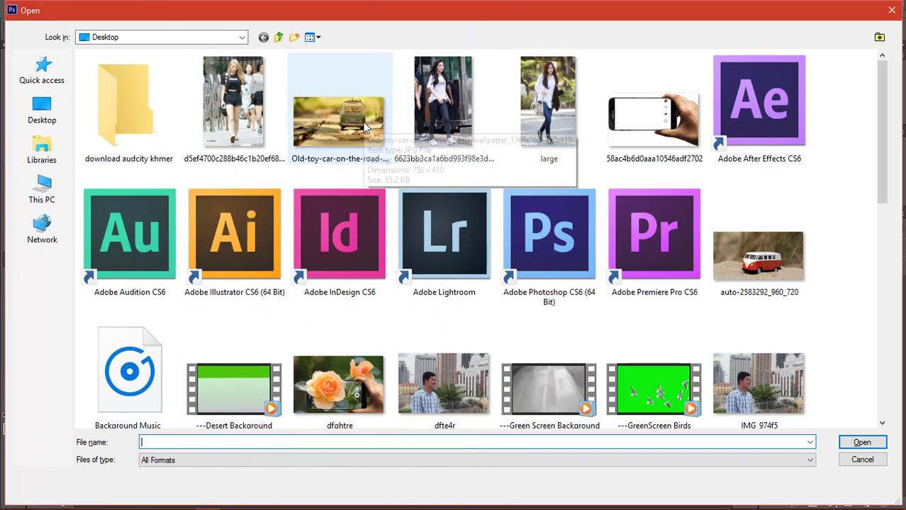
Open the toy van on the leafy road photo as a second document.
double_click(365, 117)
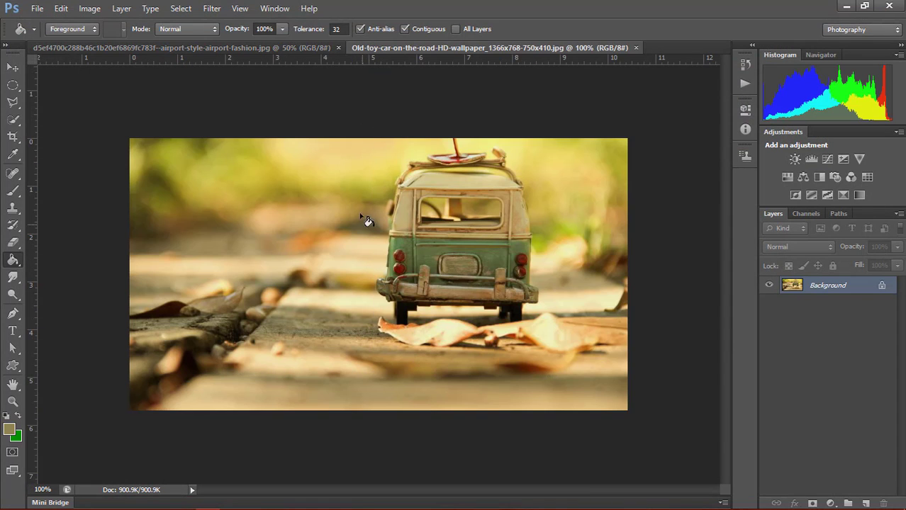
Quick-select the airport photo's blonde woman, covering hair, arms, bag, legs and shoes.
left_click(146, 47)
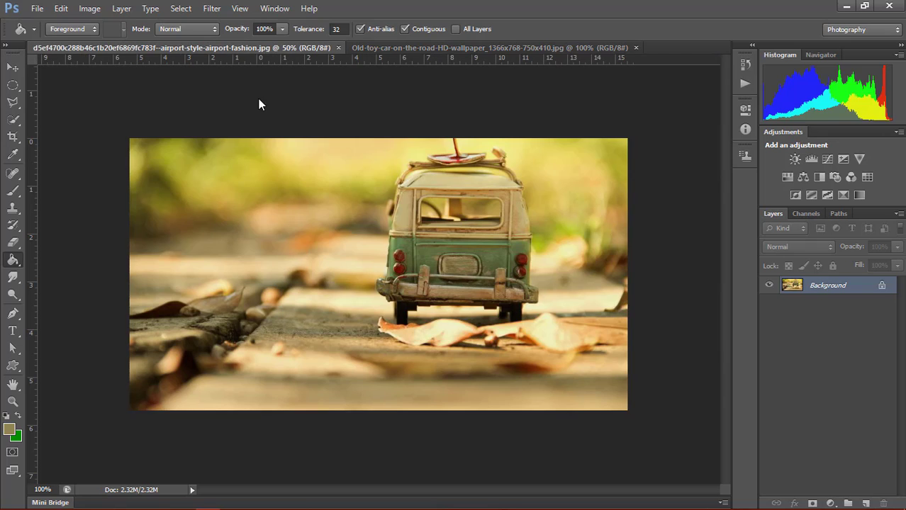
left_click(448, 49)
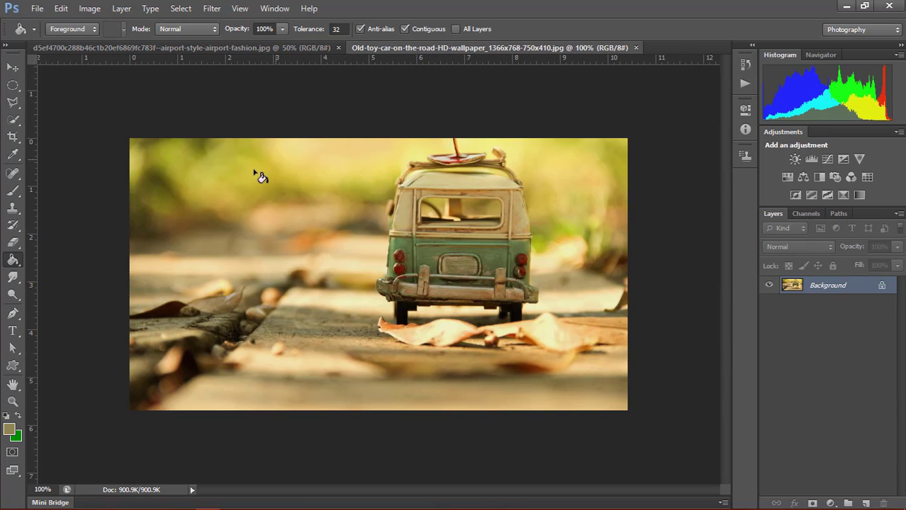
key("v")
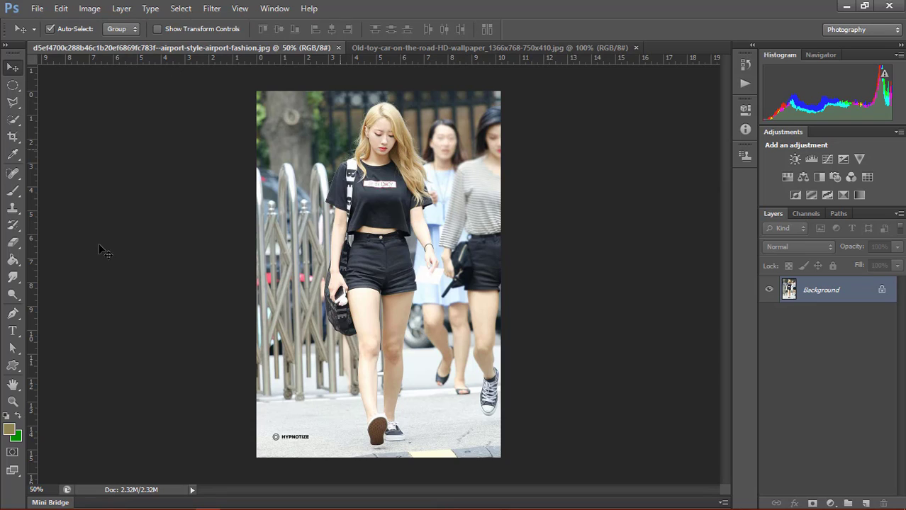
left_click(13, 120)
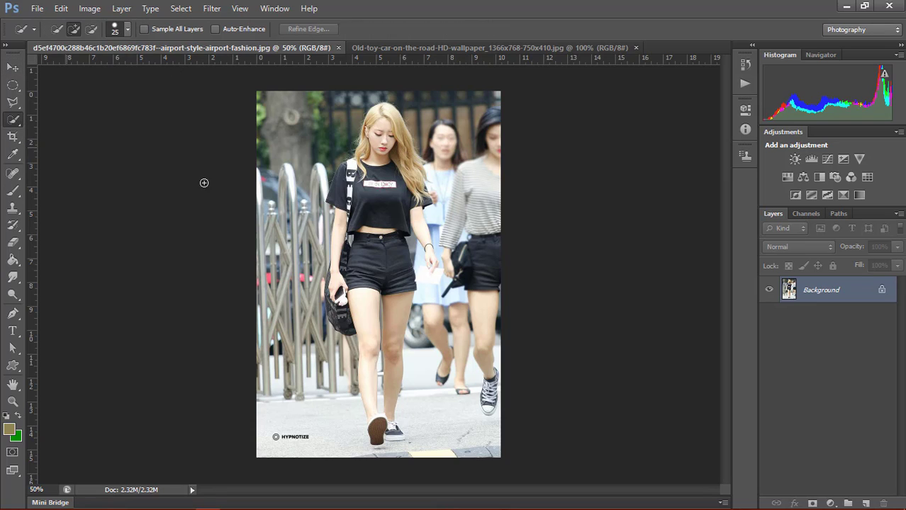
left_click_drag(379, 242, 376, 374)
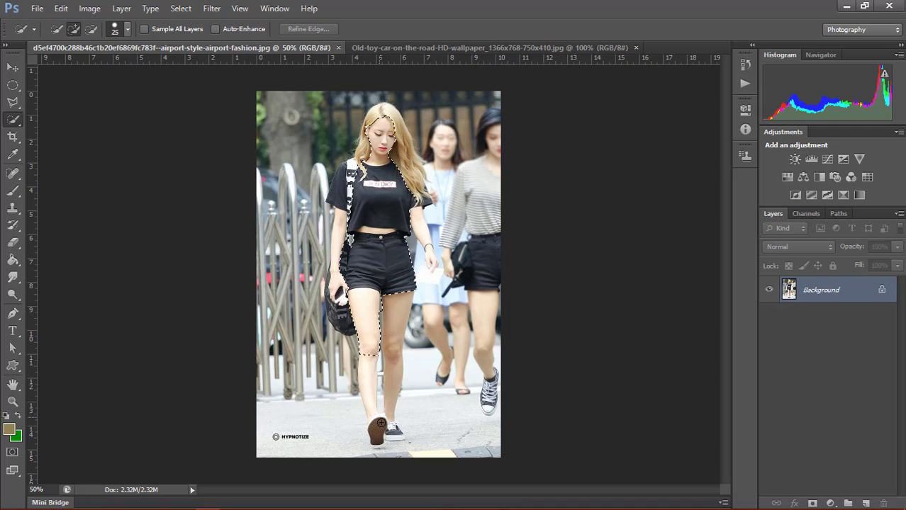
left_click_drag(386, 446, 400, 331)
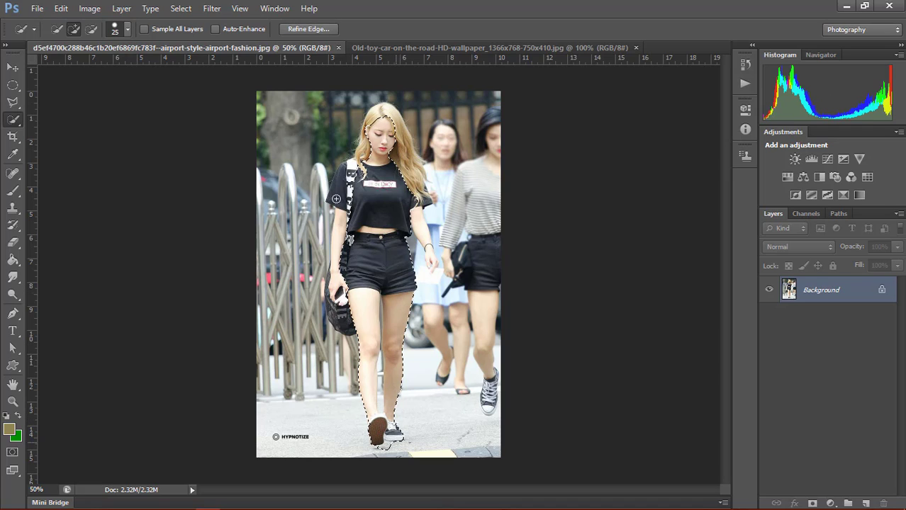
left_click_drag(336, 199, 339, 281)
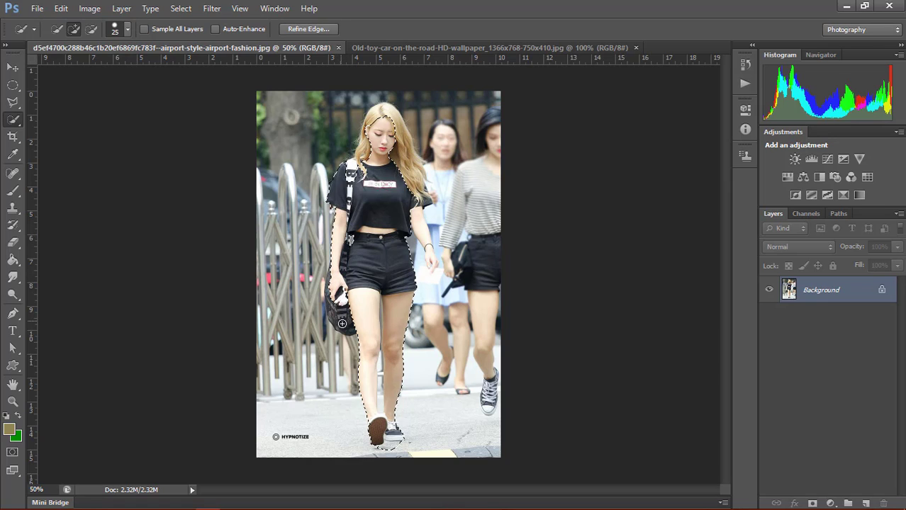
left_click_drag(342, 324, 329, 303)
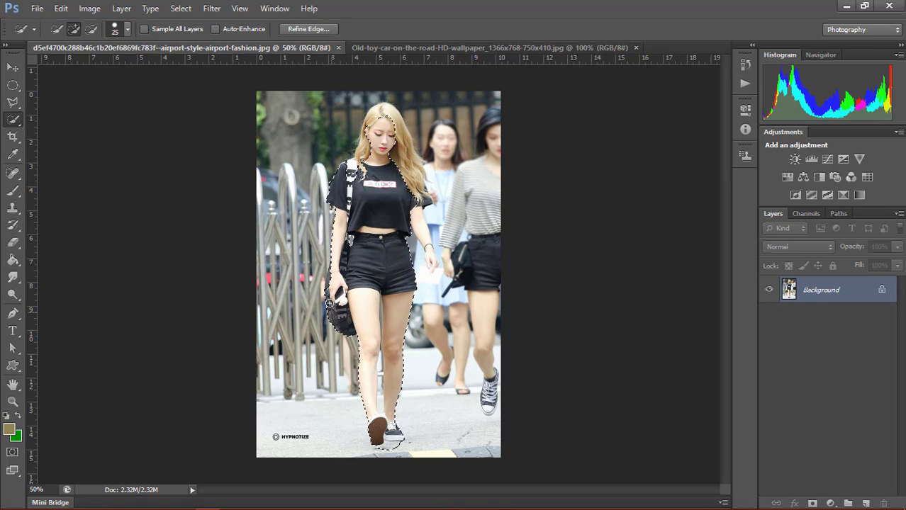
left_click_drag(386, 110, 401, 147)
mouse_move(411, 193)
left_mouse_down()
mouse_move(433, 242)
mouse_move(431, 266)
left_mouse_up()
Zoom in on the woman's feet and subtract the ground below the brown shoe.
scroll(428, 259, "up", 2)
scroll(429, 258, "up", 4)
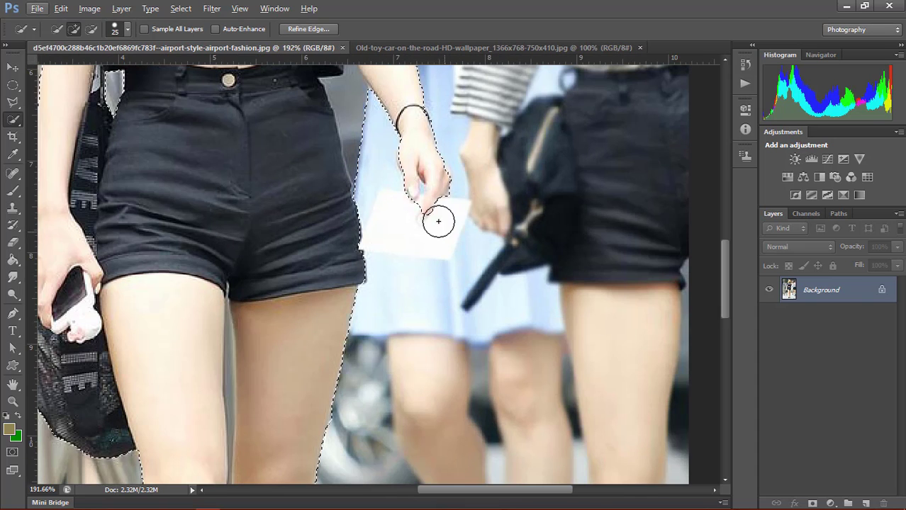
left_click_drag(366, 153, 356, 114)
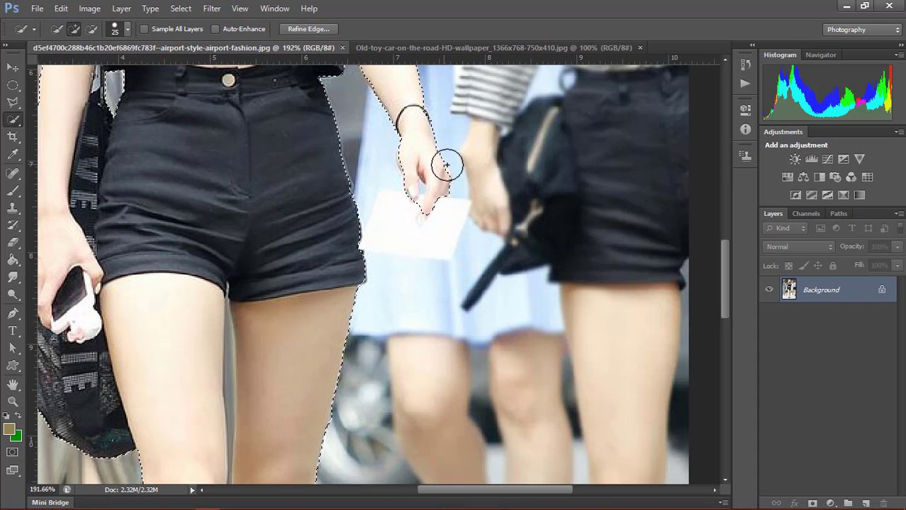
scroll(448, 192, "down", 1)
scroll(447, 167, "up", 2)
scroll(439, 120, "up", 5)
scroll(435, 89, "up", 2)
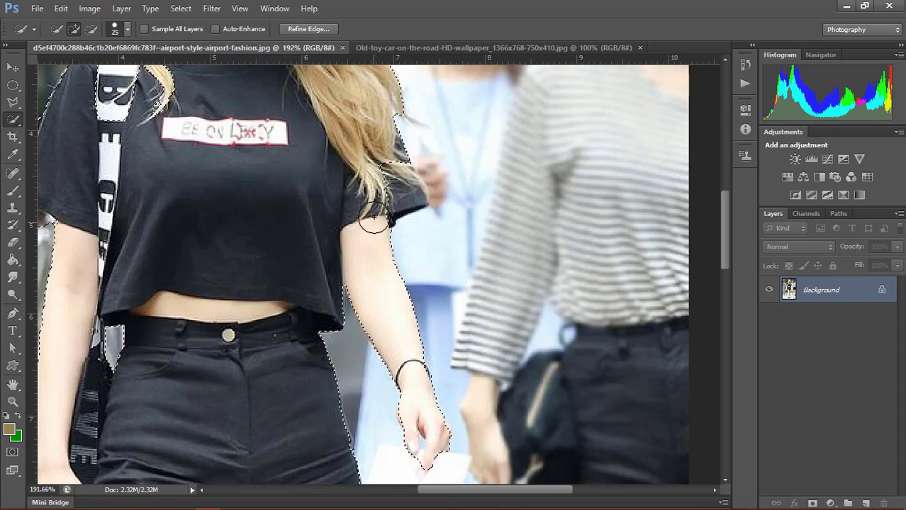
key("alt")
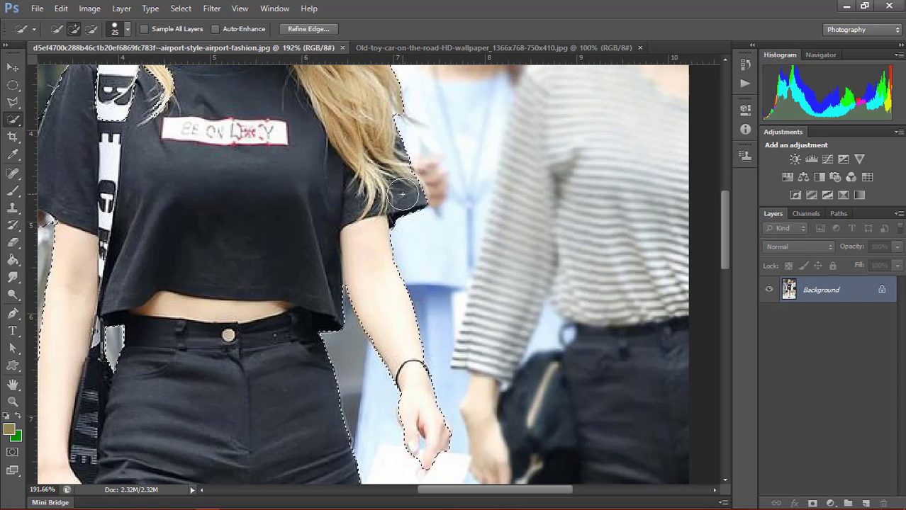
scroll(376, 165, "up", 5)
scroll(360, 158, "up", 1)
scroll(276, 192, "up", 3)
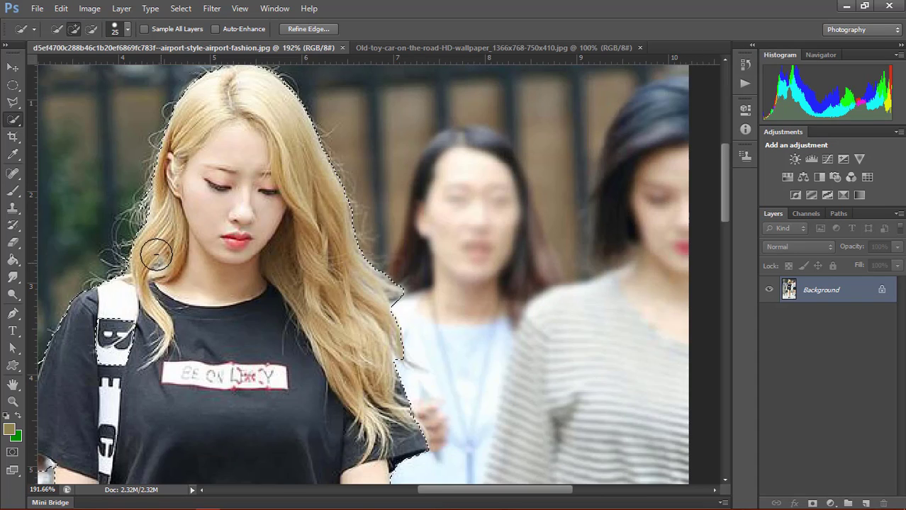
scroll(155, 258, "down", 5)
scroll(154, 263, "down", 2)
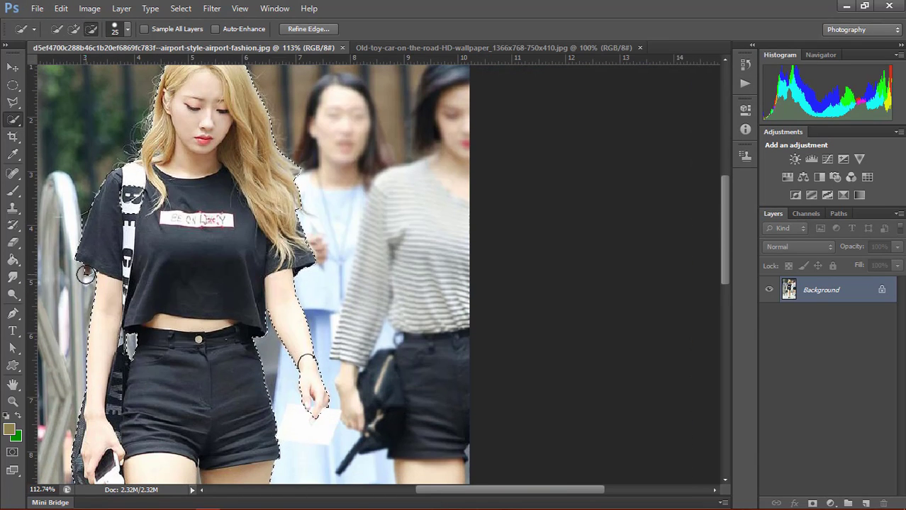
scroll(85, 276, "down", 2)
scroll(194, 285, "down", 3)
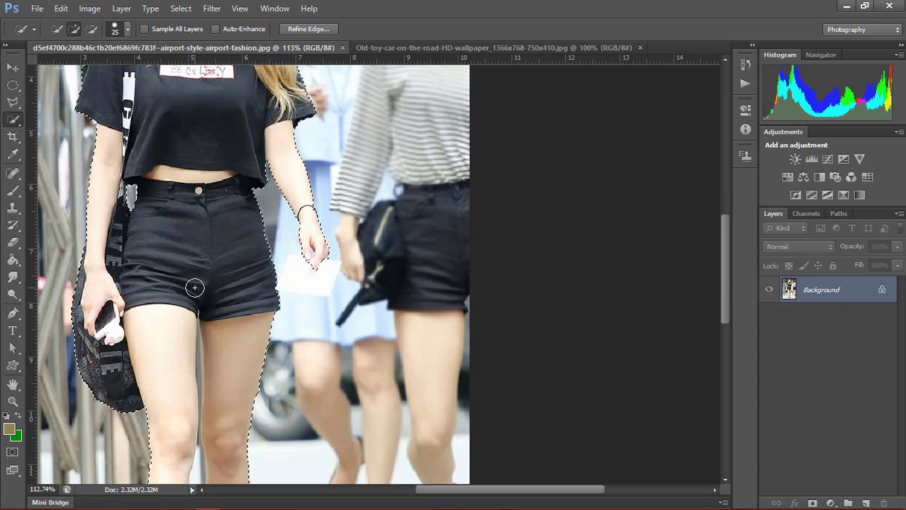
scroll(194, 285, "down", 3)
scroll(188, 269, "down", 2)
scroll(202, 256, "down", 4)
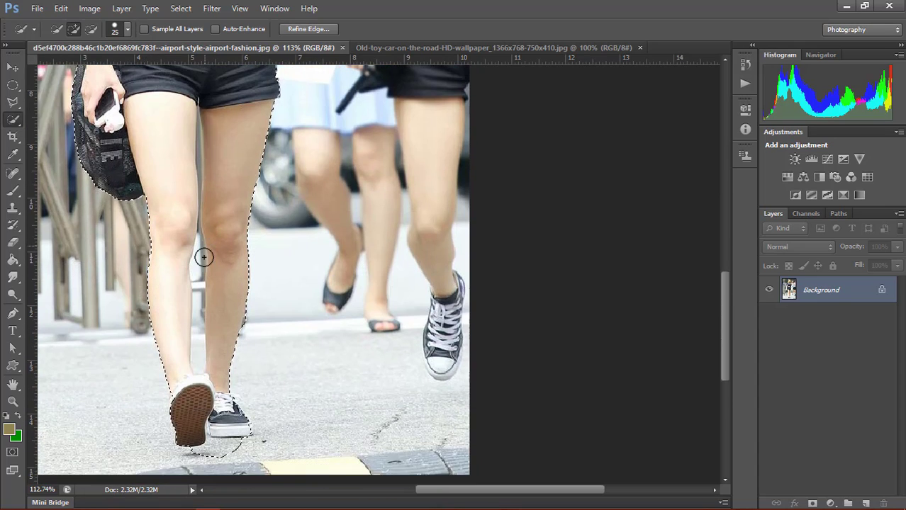
scroll(203, 325, "down", 2)
left_click_drag(192, 381, 220, 377)
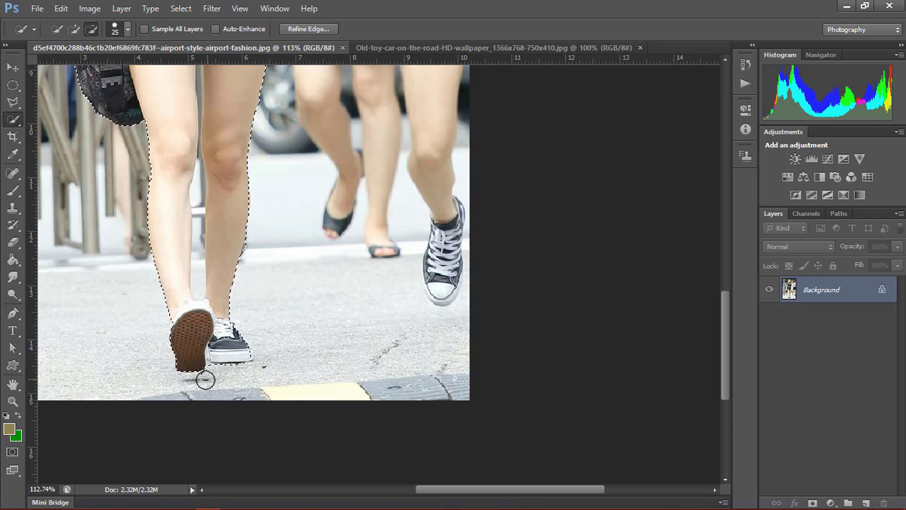
Shrink the Quick Selection brush from 15 down to 8.
scroll(262, 311, "down", 1)
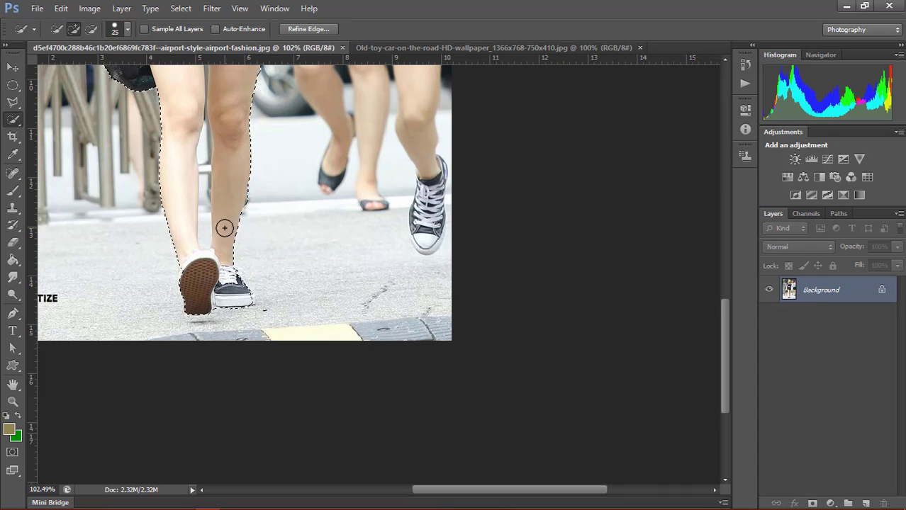
scroll(223, 225, "up", 3)
key("bracketleft")
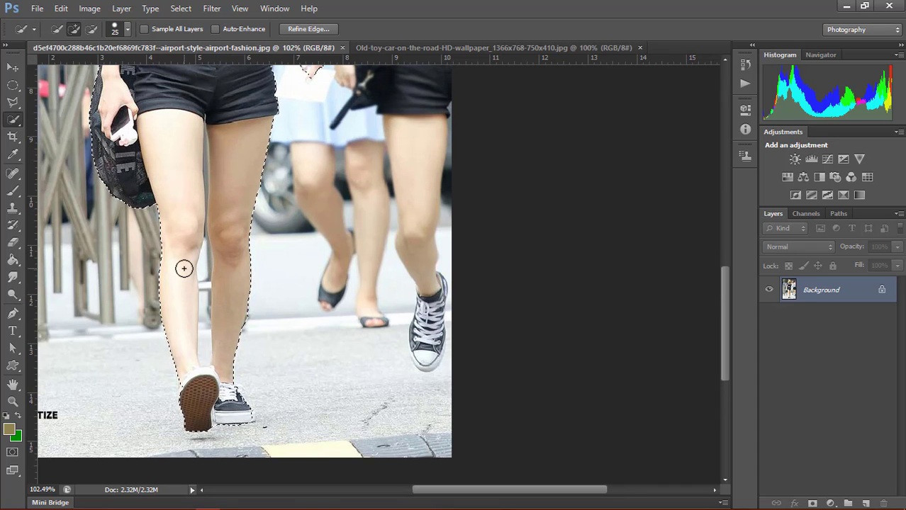
key("bracketleft")
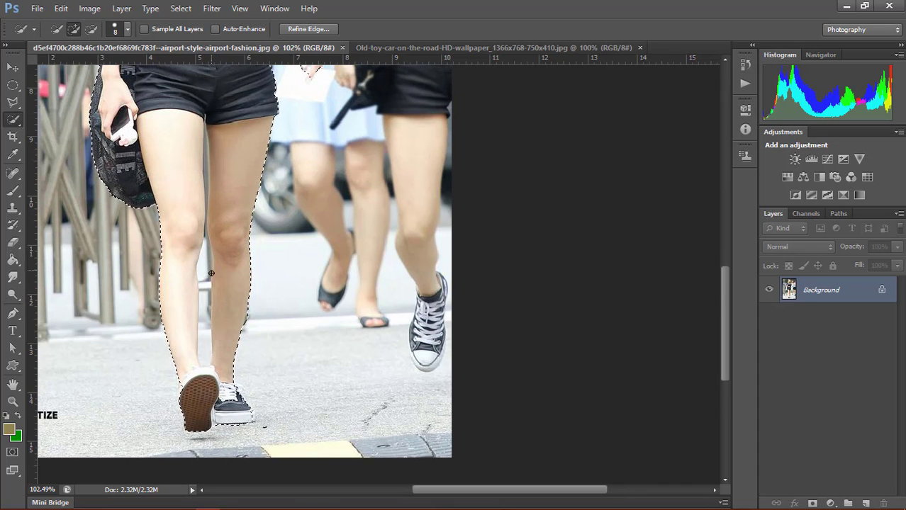
Subtract the background between the woman's thighs and legs from the selection.
key("alt")
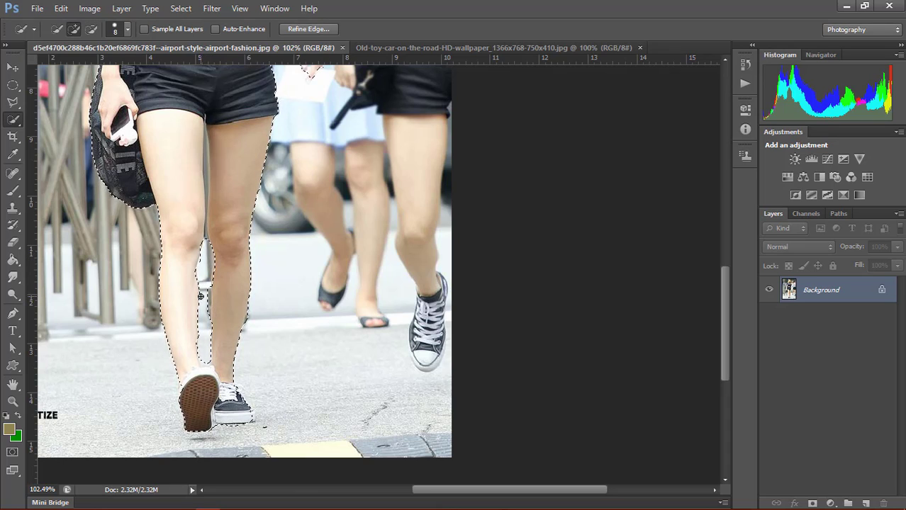
key("alt")
key("alt")
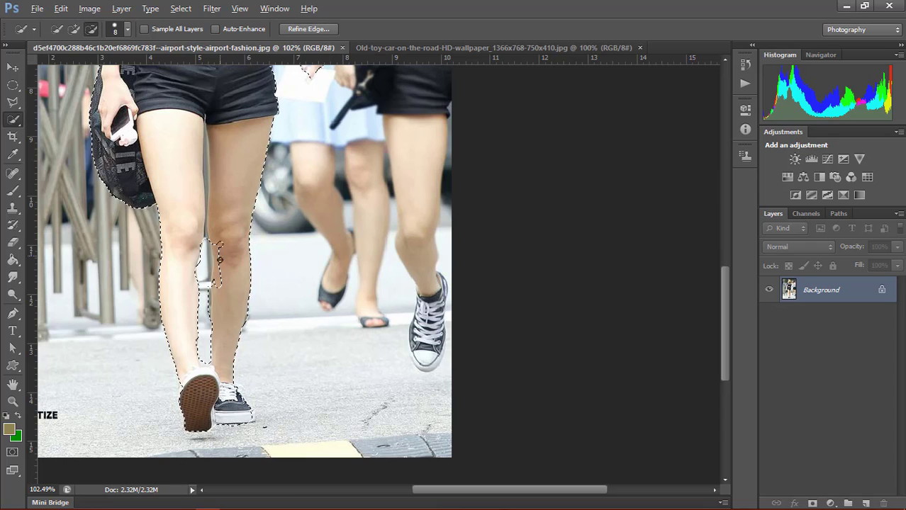
key("alt")
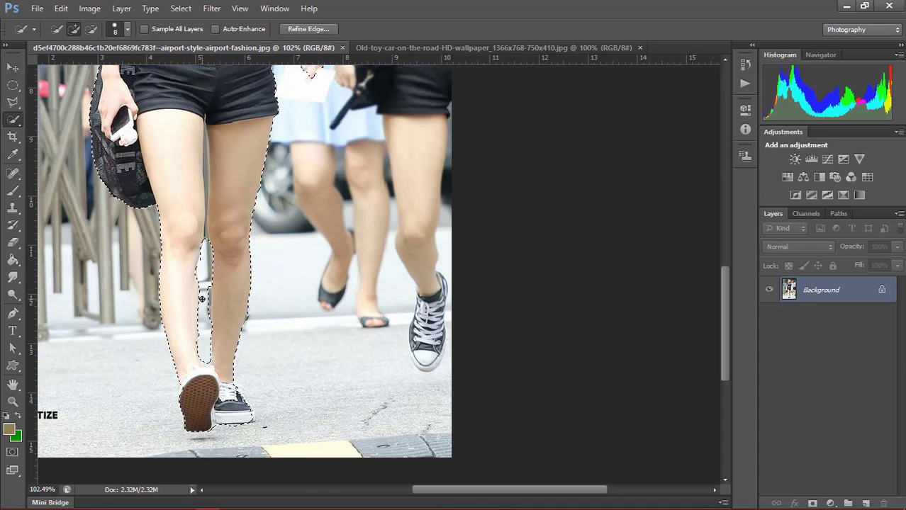
key("alt")
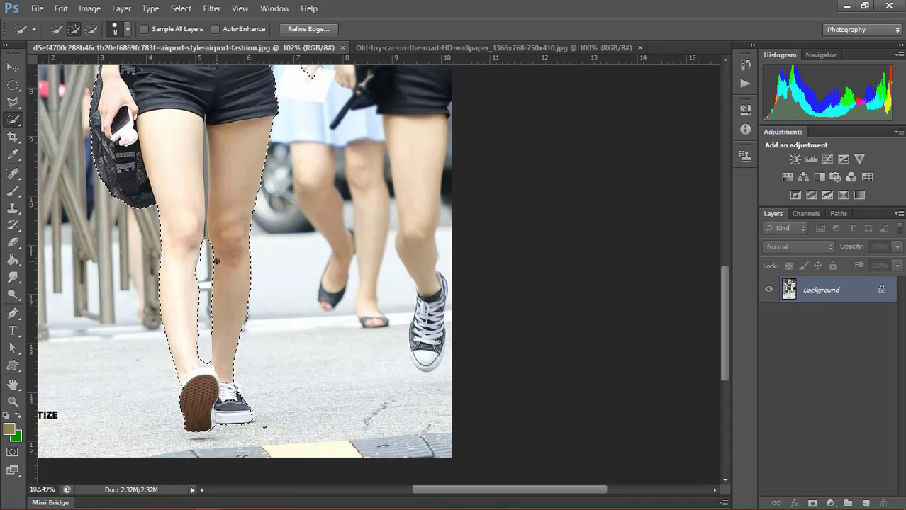
scroll(206, 248, "up", 3)
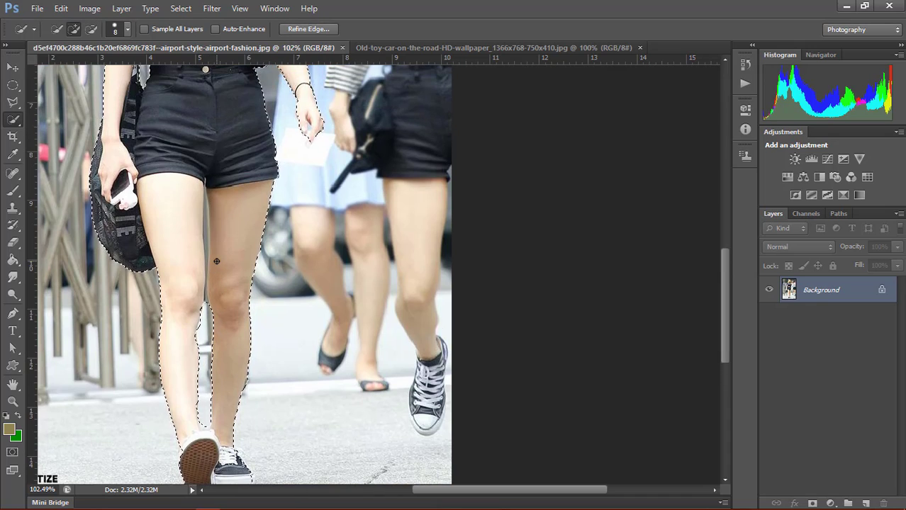
left_click(206, 226)
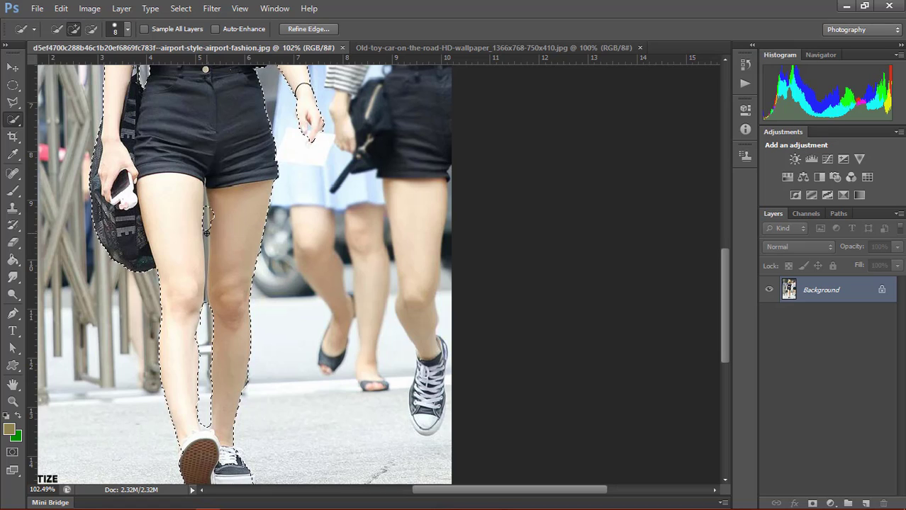
key("alt")
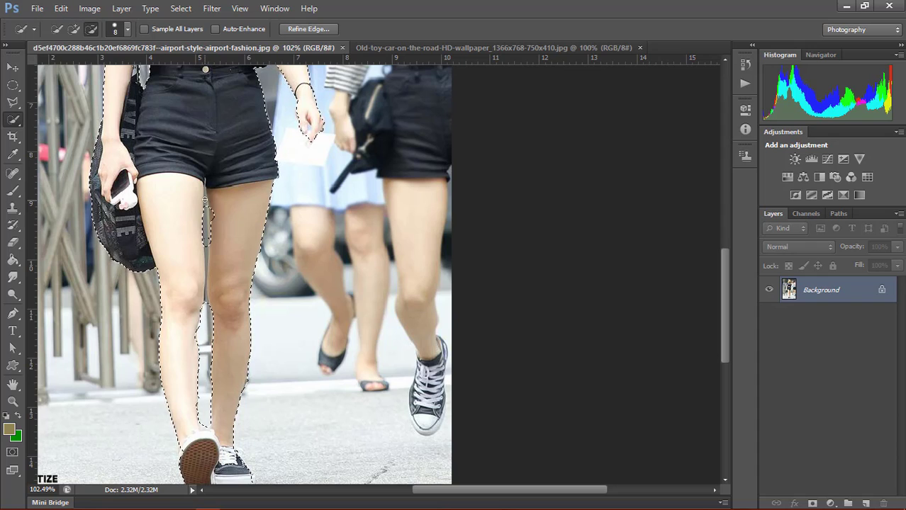
key("alt")
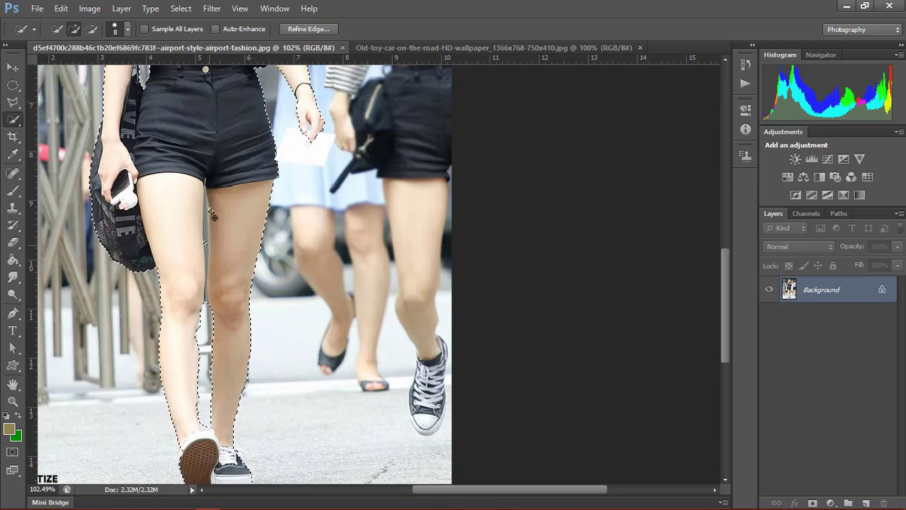
left_click(201, 327, "alt")
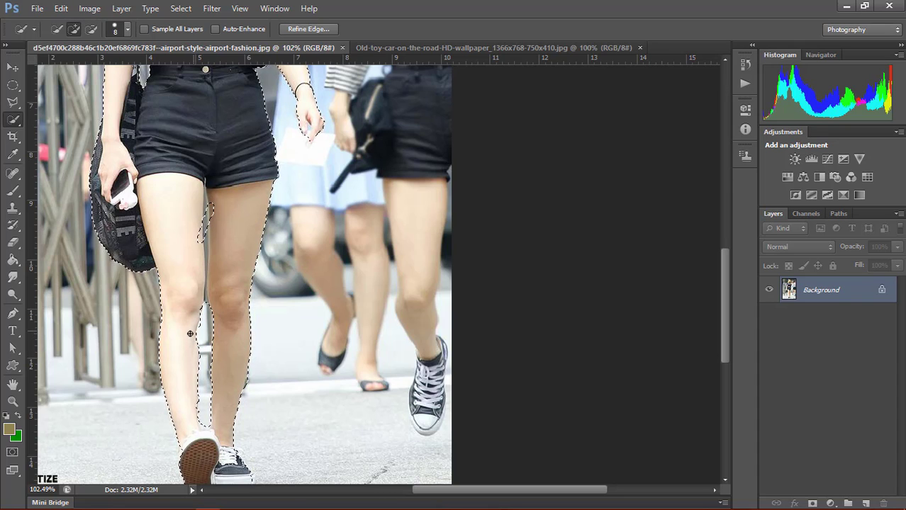
Review the leg selection at different zooms and return to the Quick Selection tool.
scroll(231, 330, "down", 1)
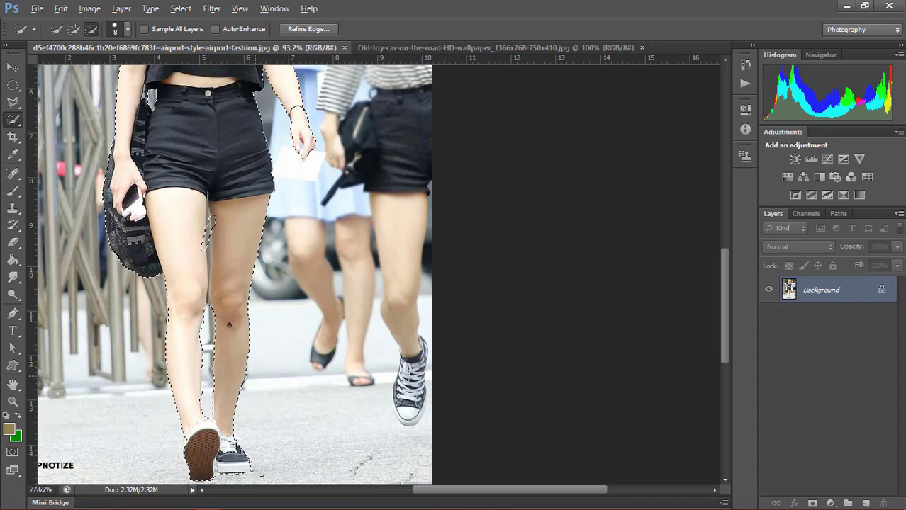
scroll(231, 330, "down", 2)
scroll(224, 421, "up", 4)
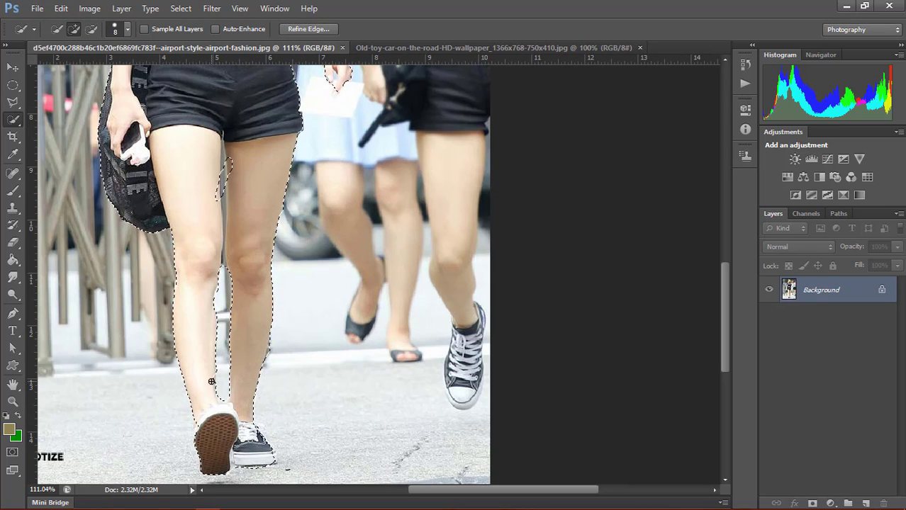
key("alt")
key("alt")
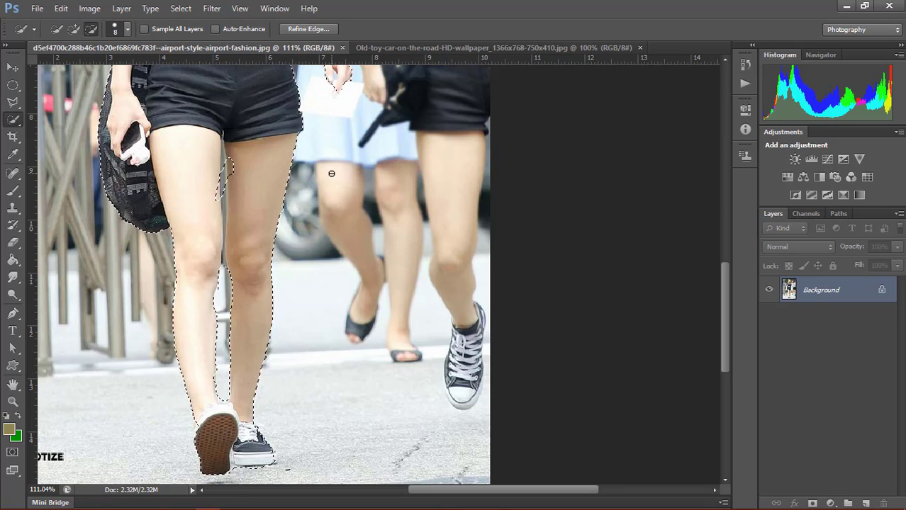
scroll(329, 172, "down", 4)
key("v")
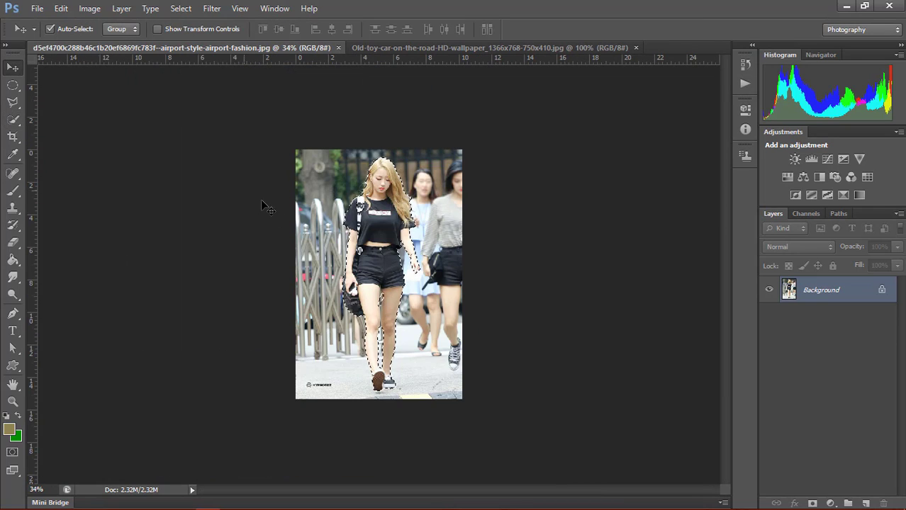
scroll(373, 222, "up", 2)
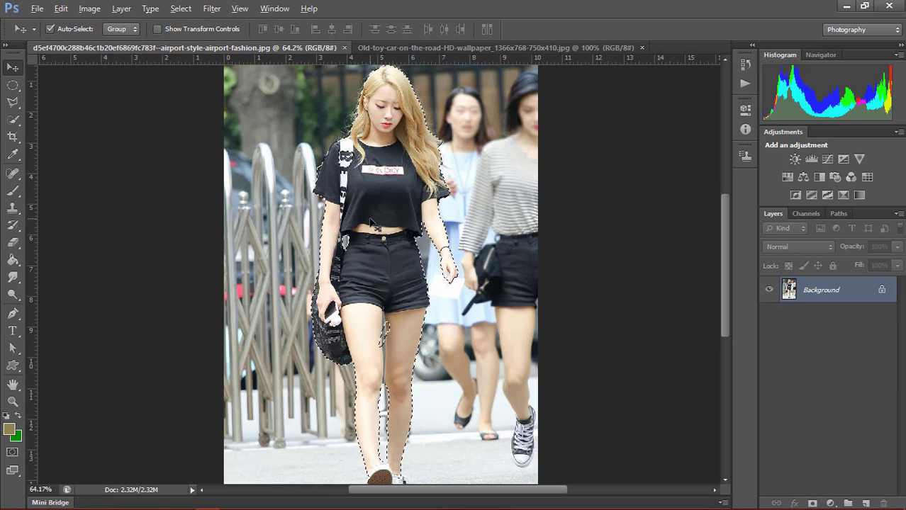
left_click(13, 119)
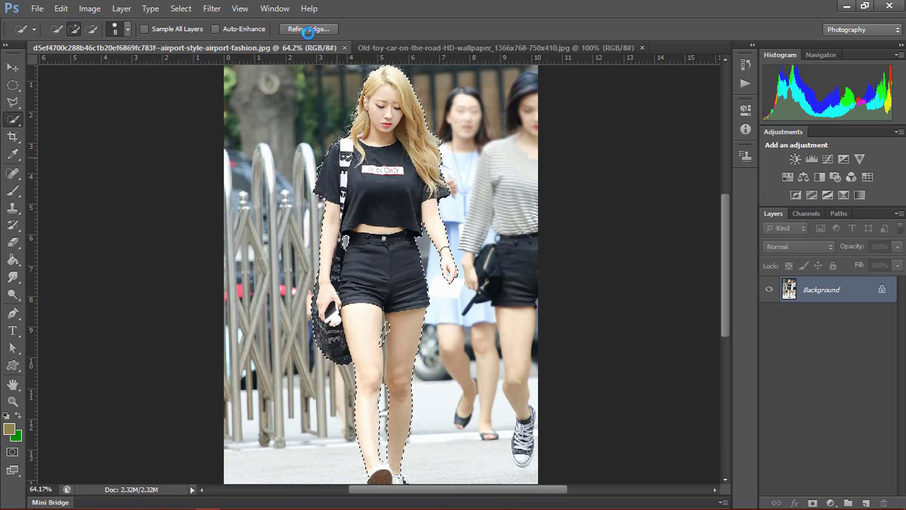
Apply Refine Edge along the woman's hair and accept the refined selection.
left_click(308, 29)
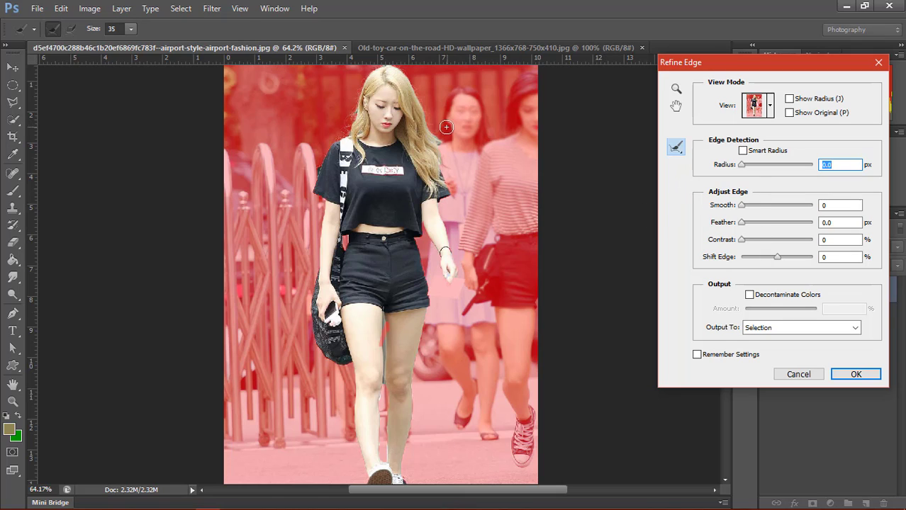
left_click(347, 129)
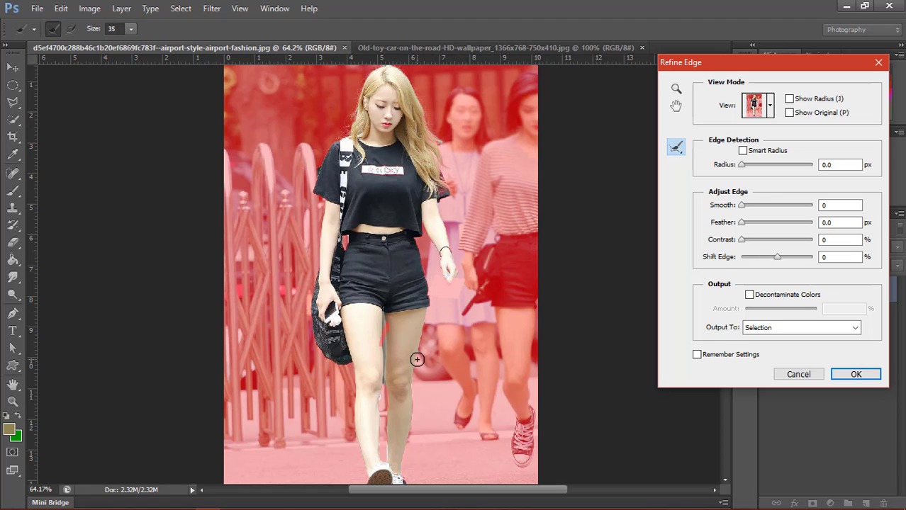
scroll(416, 359, "down", 3)
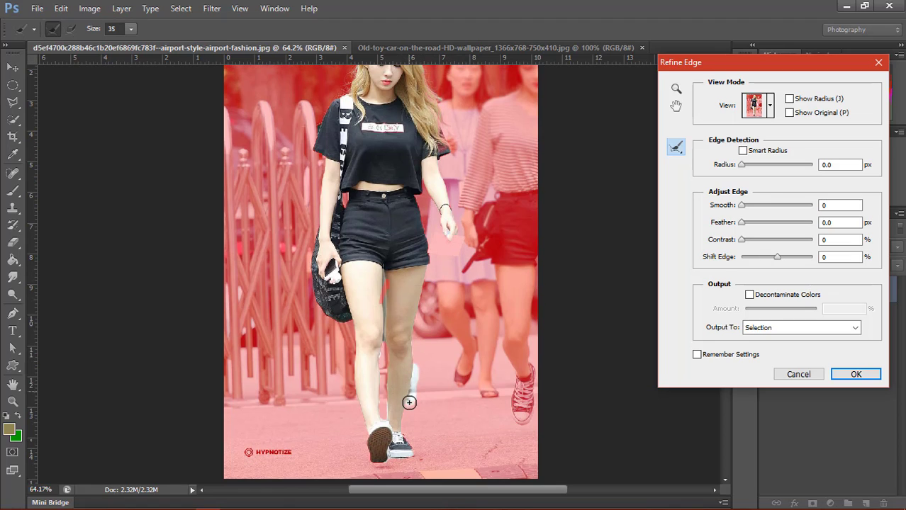
scroll(402, 418, "down", 3)
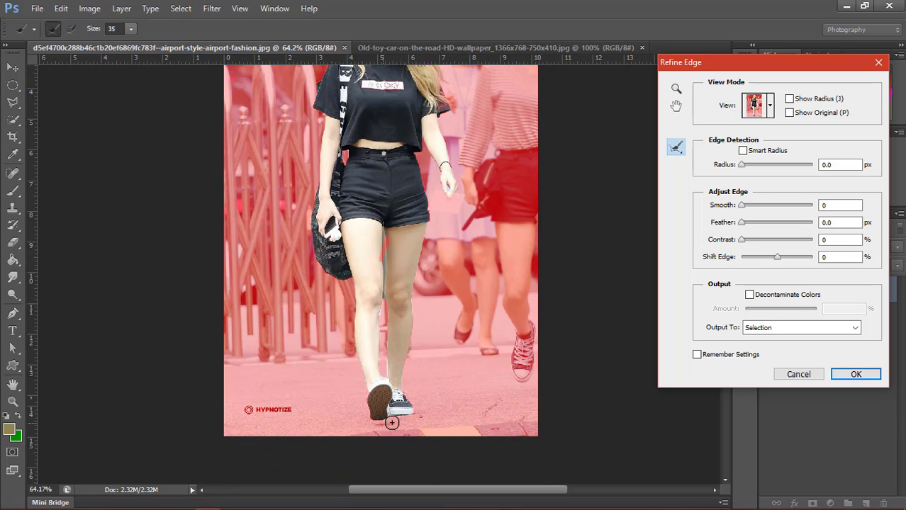
left_click(844, 373)
key("v")
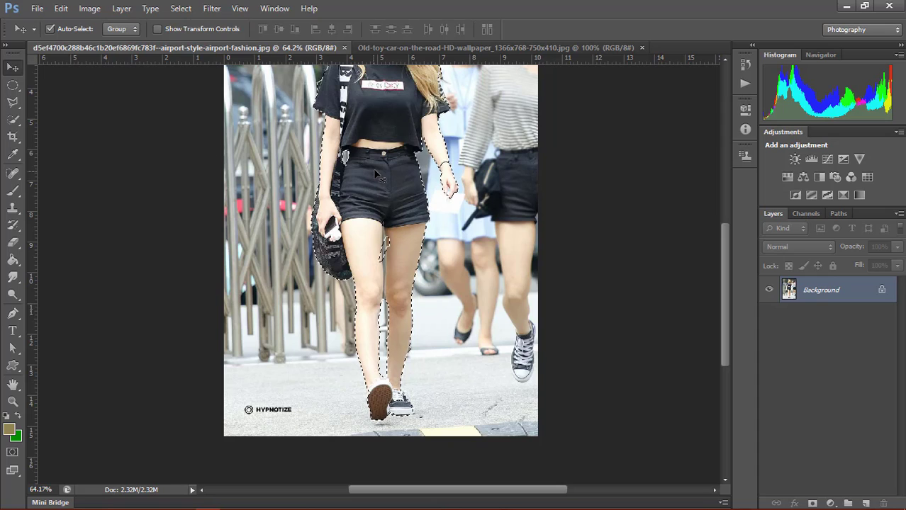
left_click_drag(396, 248, 397, 226)
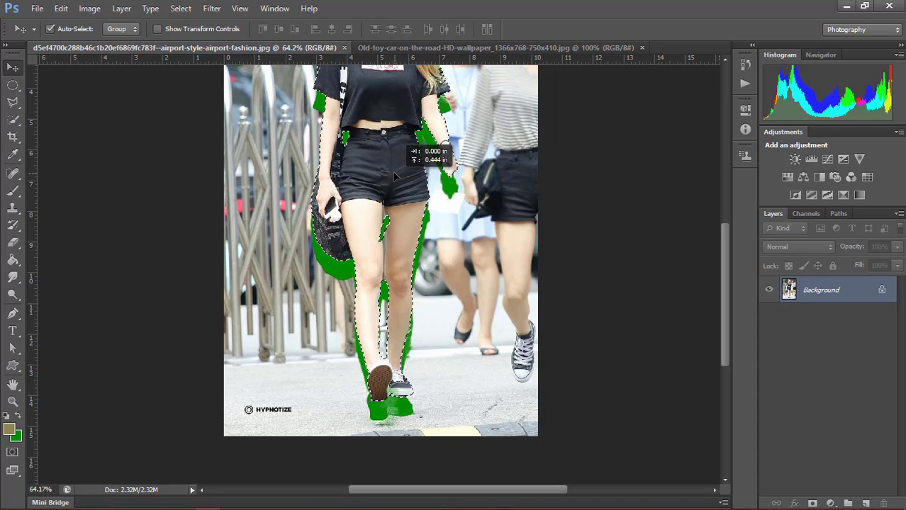
key("ctrl+z")
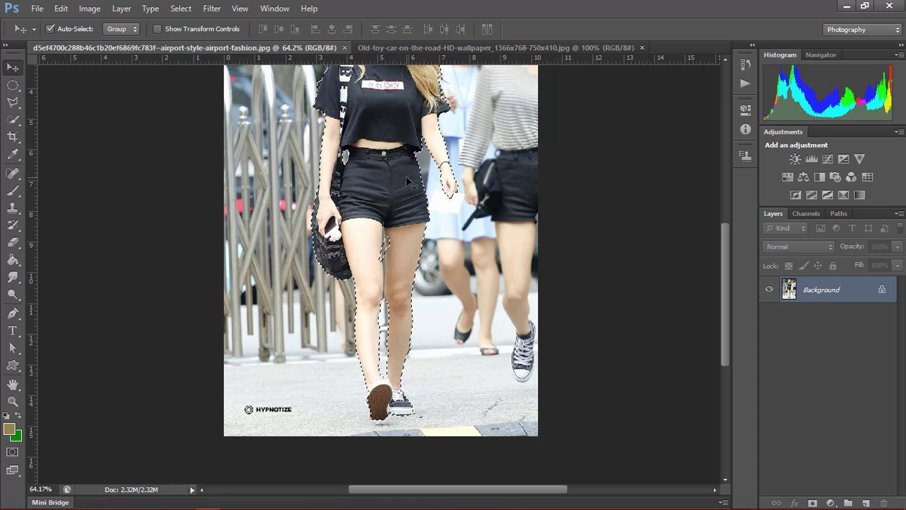
key("ctrl+z")
key("ctrl+z")
key("ctrl+z")
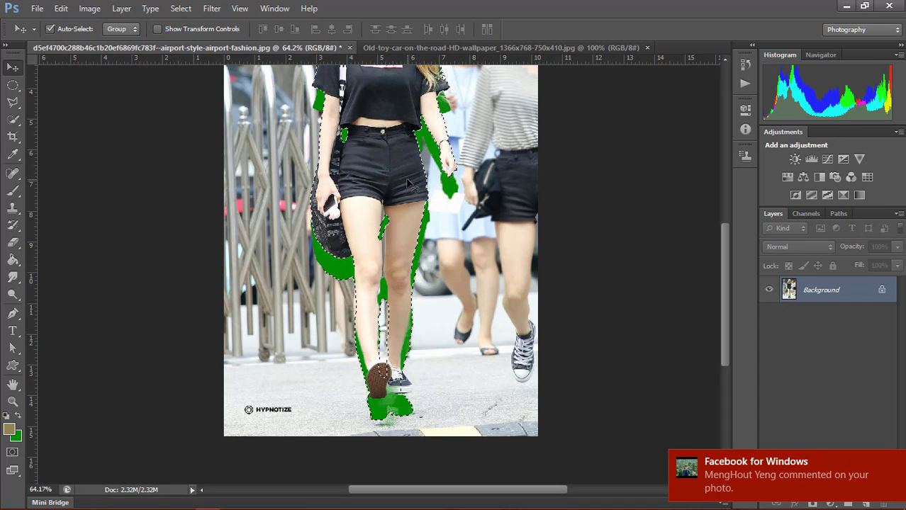
key("ctrl+z")
left_click(13, 119)
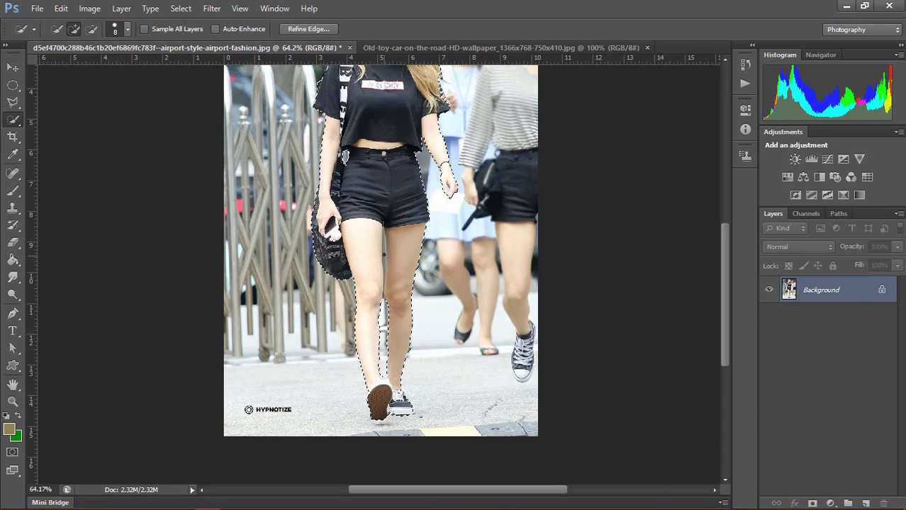
key("v")
mouse_move(397, 196)
left_mouse_down()
mouse_move(451, 60)
mouse_move(341, 242)
mouse_move(334, 289)
left_mouse_up()
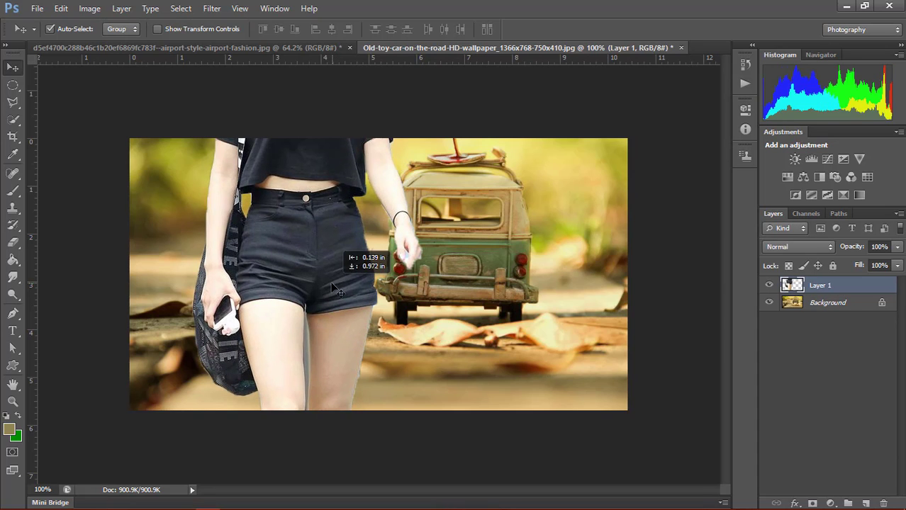
Free-transform the pasted woman down to about 27% and place her left of the van.
key("ctrl+t")
left_click_drag(414, 95, 414, 308)
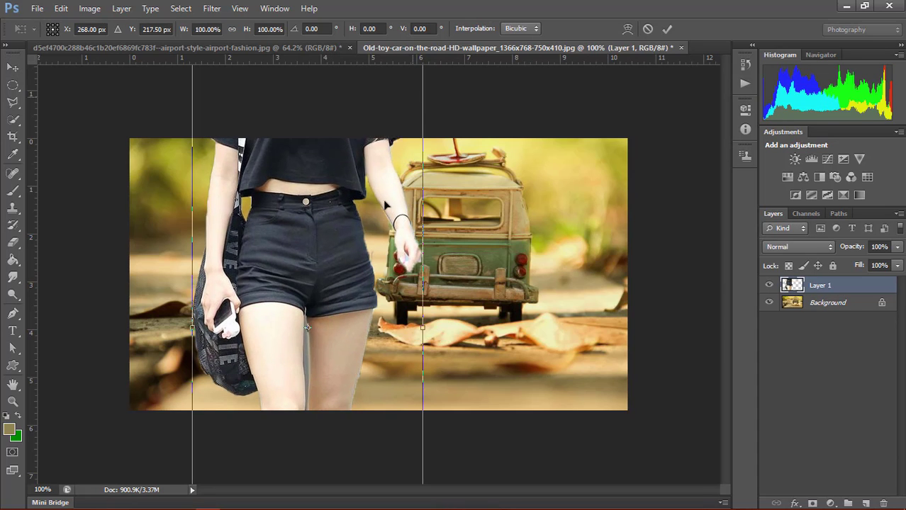
left_click_drag(419, 137, 368, 141)
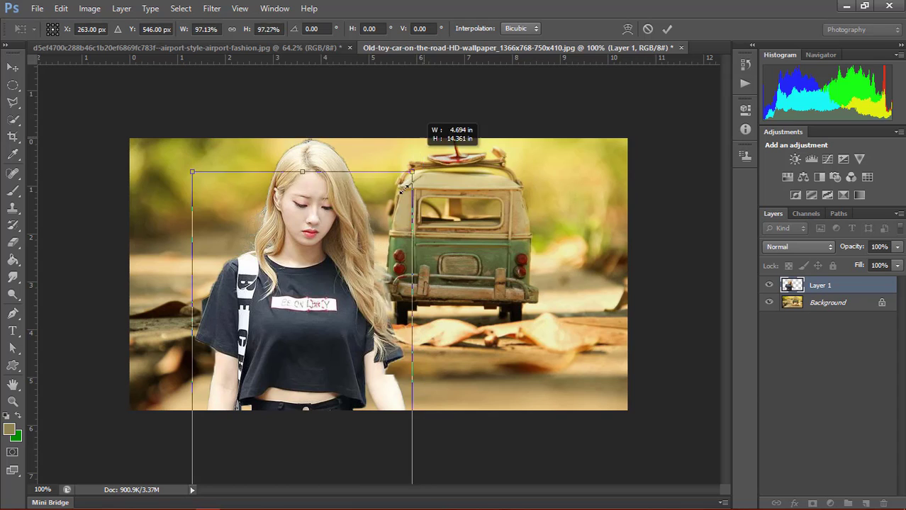
mouse_move(333, 244)
left_mouse_down()
mouse_move(317, 214)
mouse_move(349, 214)
left_mouse_up()
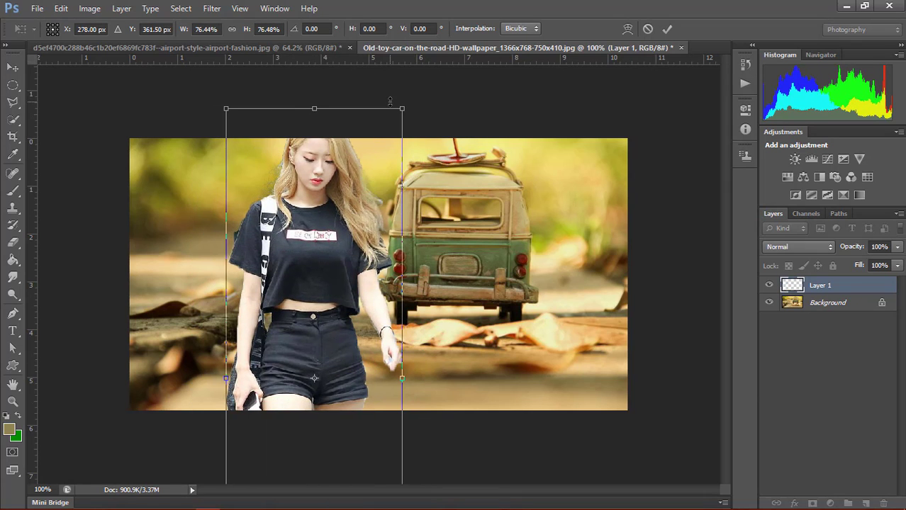
mouse_move(400, 108)
left_mouse_down()
mouse_move(329, 331)
mouse_move(315, 241)
mouse_move(371, 178)
left_mouse_up()
left_click_drag(375, 125, 318, 308)
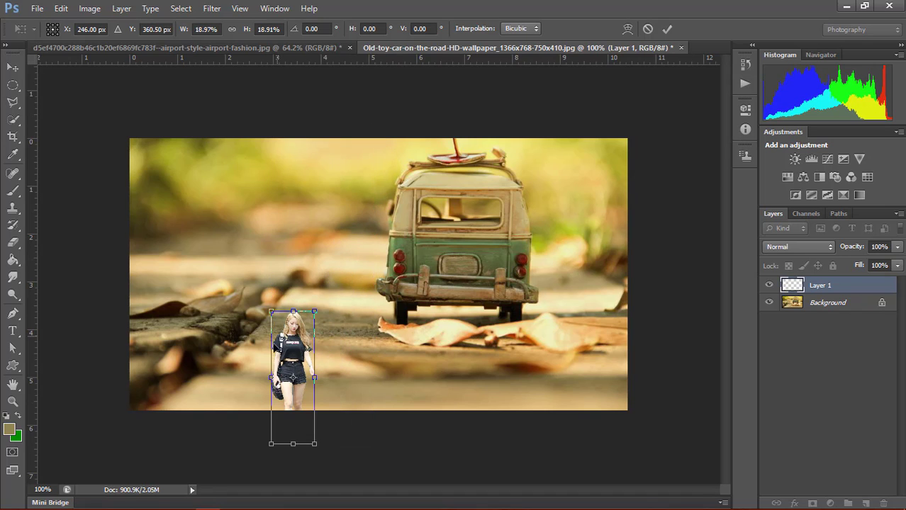
mouse_move(296, 358)
left_mouse_down()
mouse_move(303, 327)
mouse_move(361, 294)
mouse_move(347, 290)
mouse_move(341, 264)
left_mouse_up()
left_click_drag(363, 214, 372, 171)
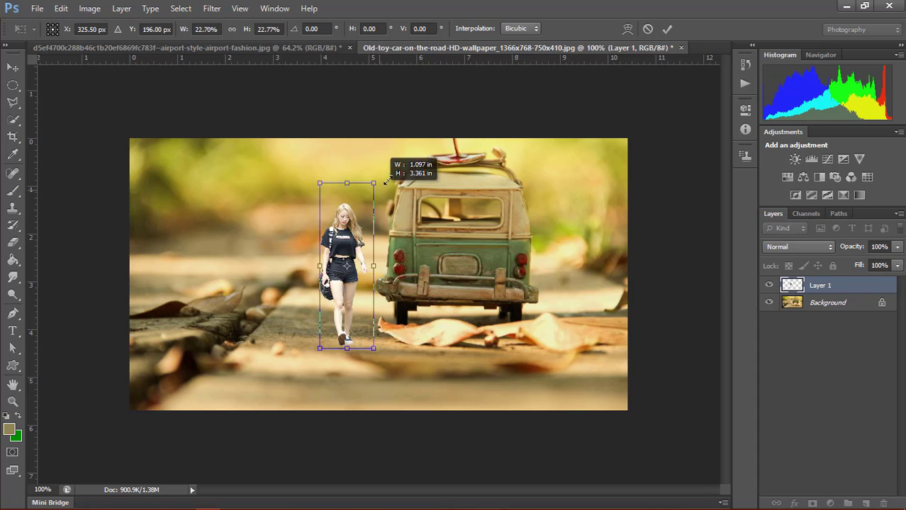
left_click_drag(358, 245, 349, 242)
left_click_drag(359, 179, 358, 181)
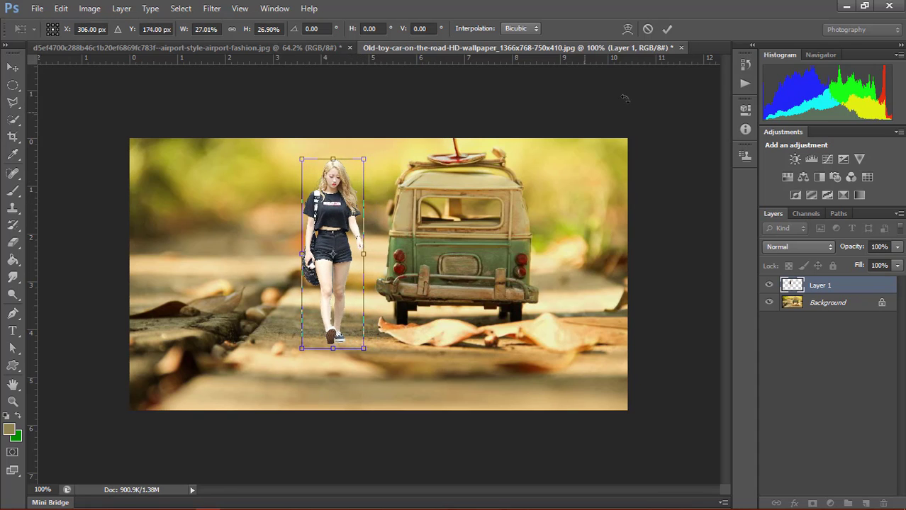
left_click(666, 29)
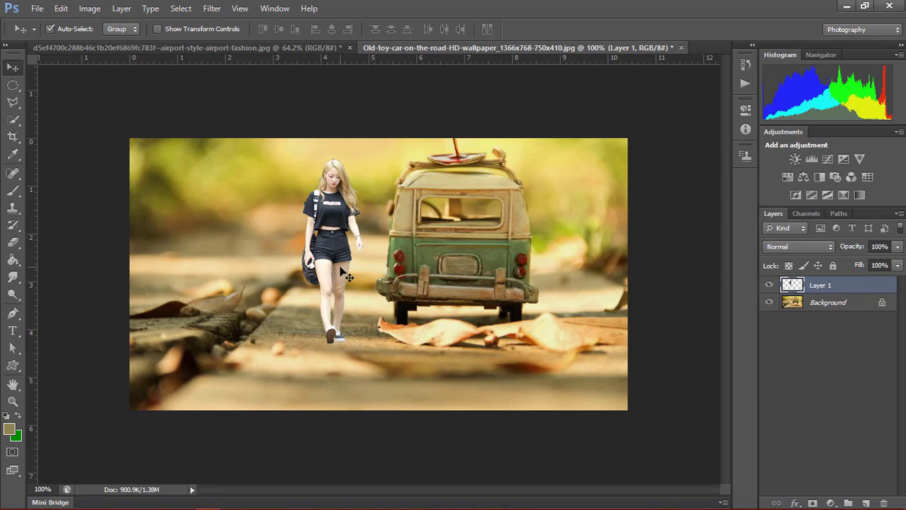
Zoom in on the woman's legs and set up a size-2 Eraser.
key("super")
key("super")
scroll(400, 234, "up", 3)
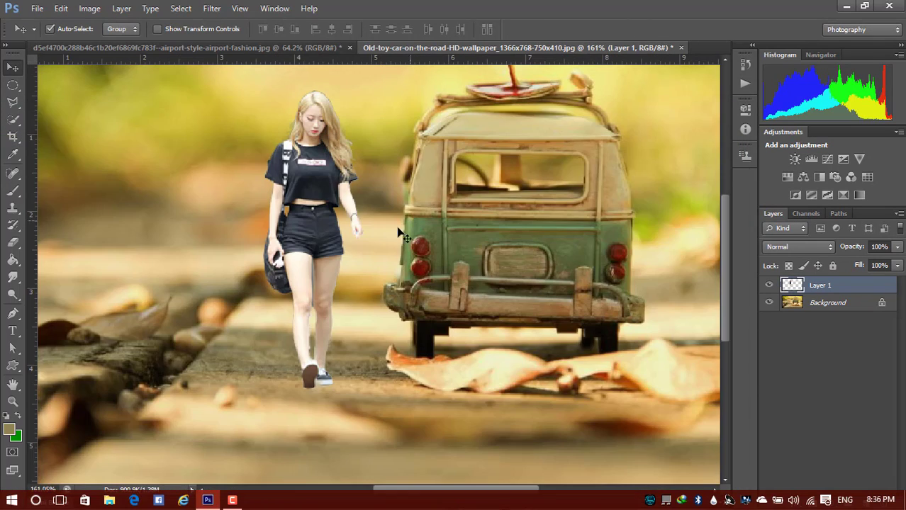
scroll(399, 231, "up", 1)
scroll(321, 262, "up", 2)
scroll(317, 310, "up", 2)
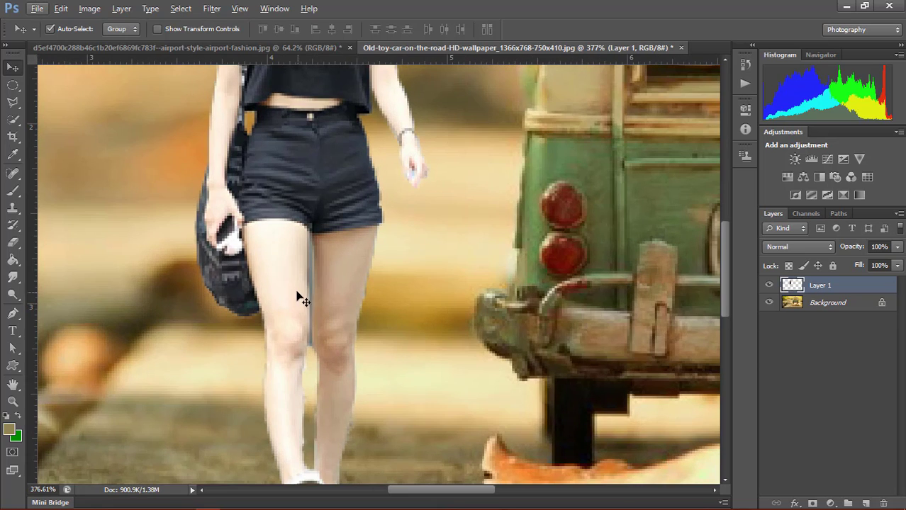
left_click(9, 198)
left_click(13, 242)
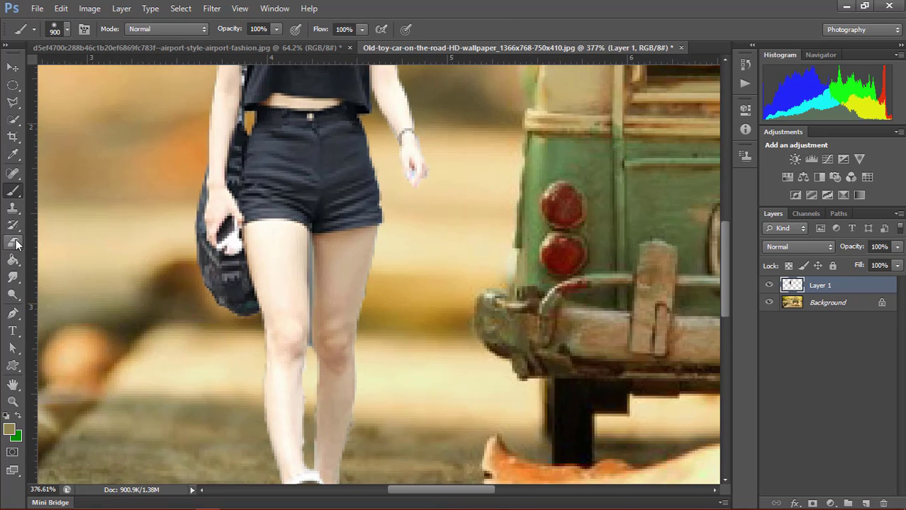
scroll(346, 293, "up", 2)
scroll(280, 255, "up", 1)
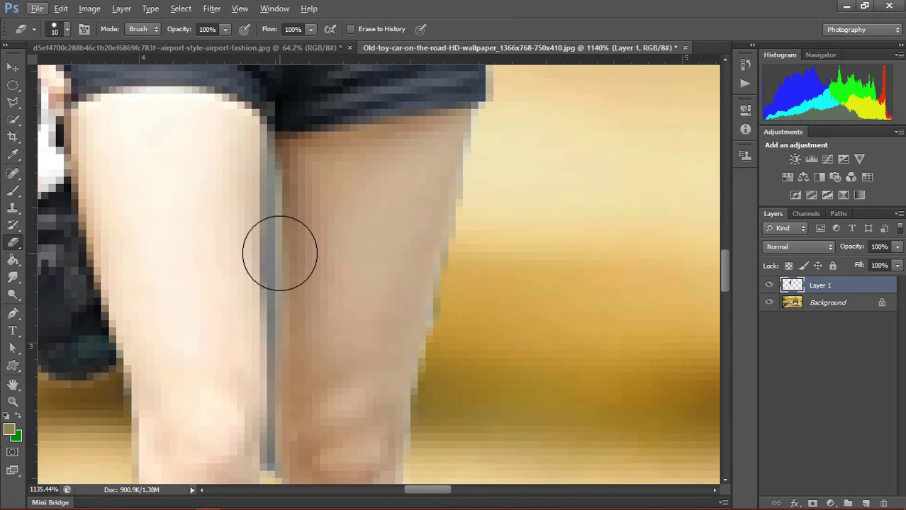
key("bracketleft")
key("bracketleft")
key("bracketleft")
key("bracketleft")
key("bracketleft")
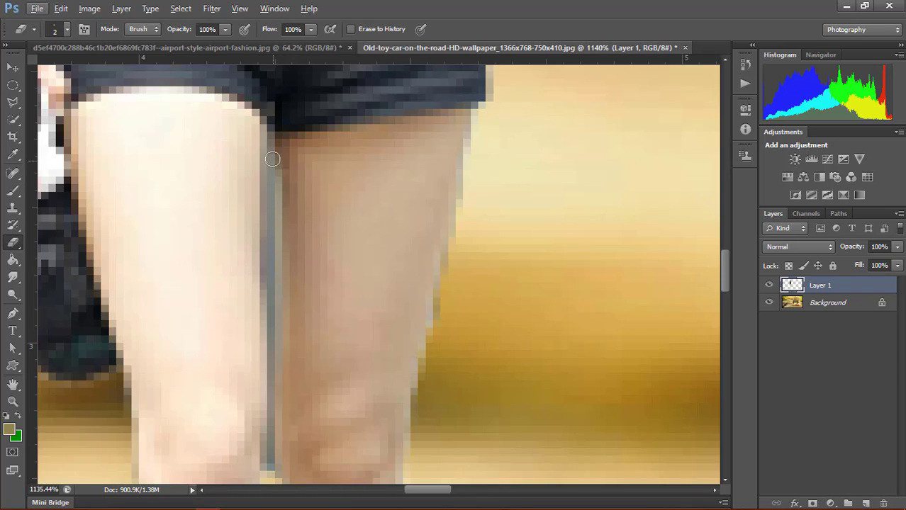
Erase the grey fringe in the gap between her legs and along the right leg.
left_click_drag(271, 140, 274, 328)
scroll(275, 328, "down", 2)
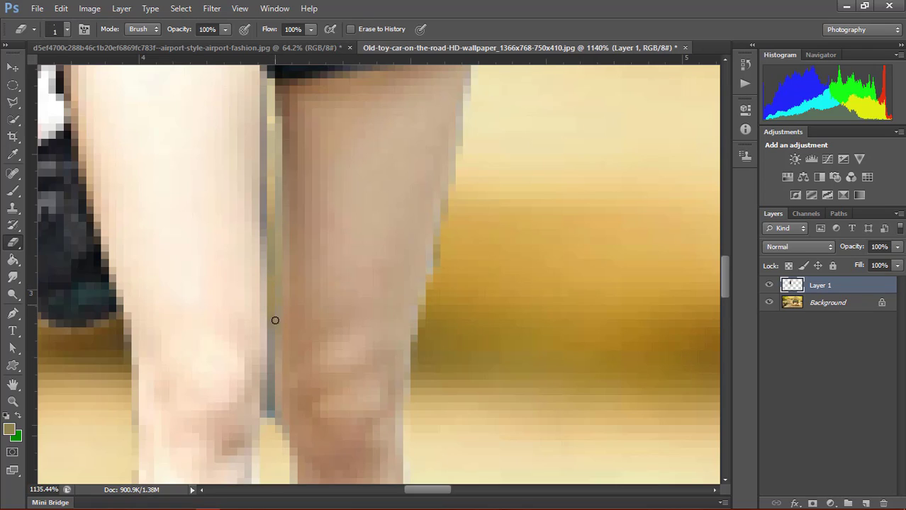
mouse_move(275, 320)
left_mouse_down()
mouse_move(271, 415)
mouse_move(259, 384)
mouse_move(280, 389)
mouse_move(267, 411)
left_mouse_up()
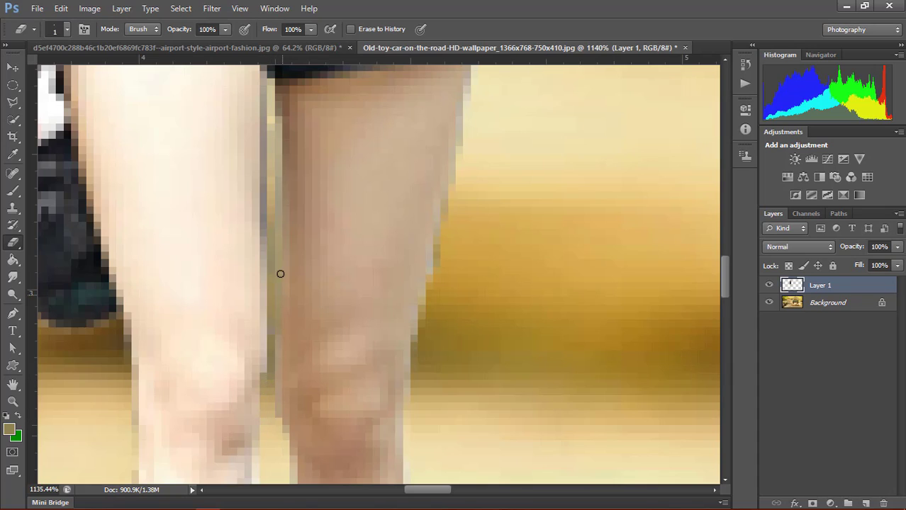
scroll(273, 262, "up", 3)
left_click_drag(266, 184, 264, 397)
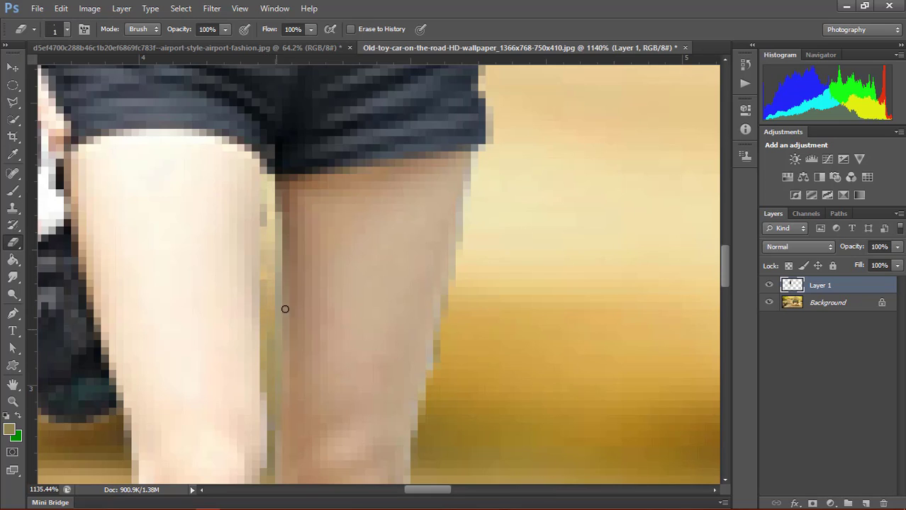
left_click_drag(268, 191, 261, 235)
left_click_drag(273, 198, 278, 315)
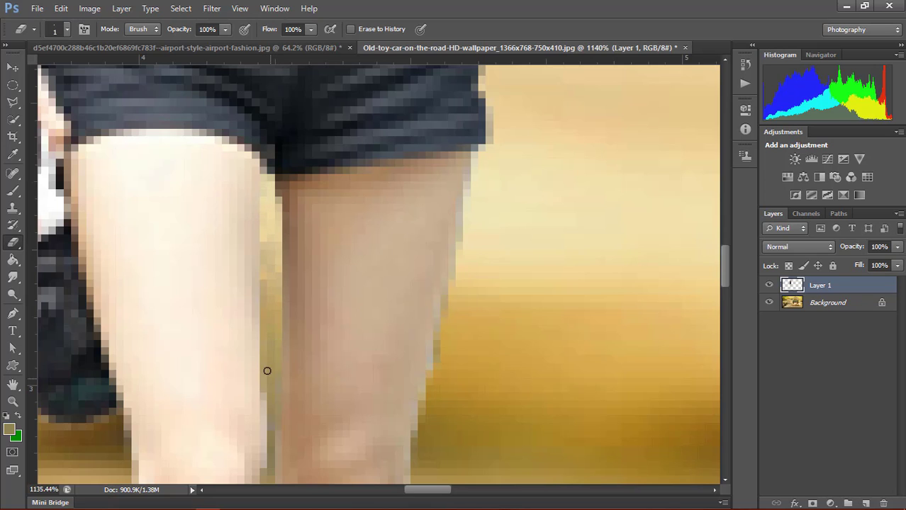
Erase the last fringe pixels near the knees and check the legs.
scroll(263, 305, "down", 5)
scroll(264, 312, "down", 1)
scroll(263, 359, "up", 1)
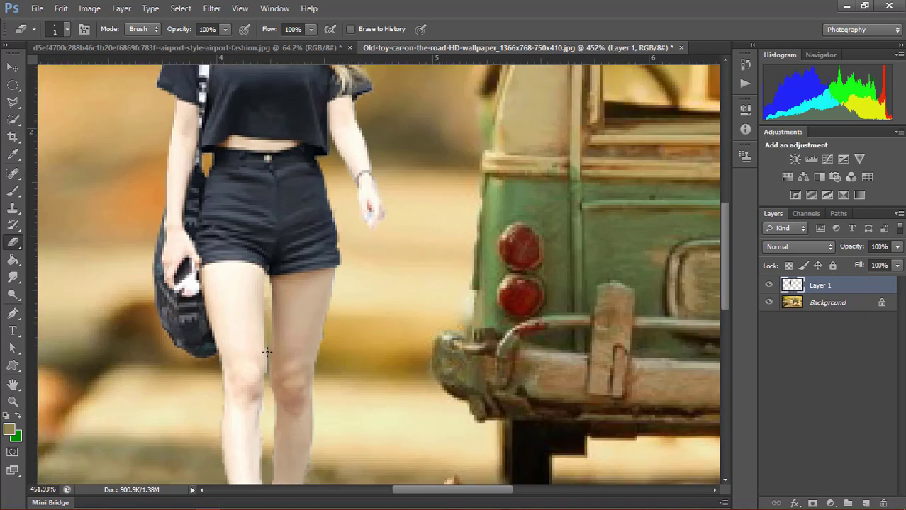
scroll(270, 402, "up", 4)
scroll(268, 382, "up", 1)
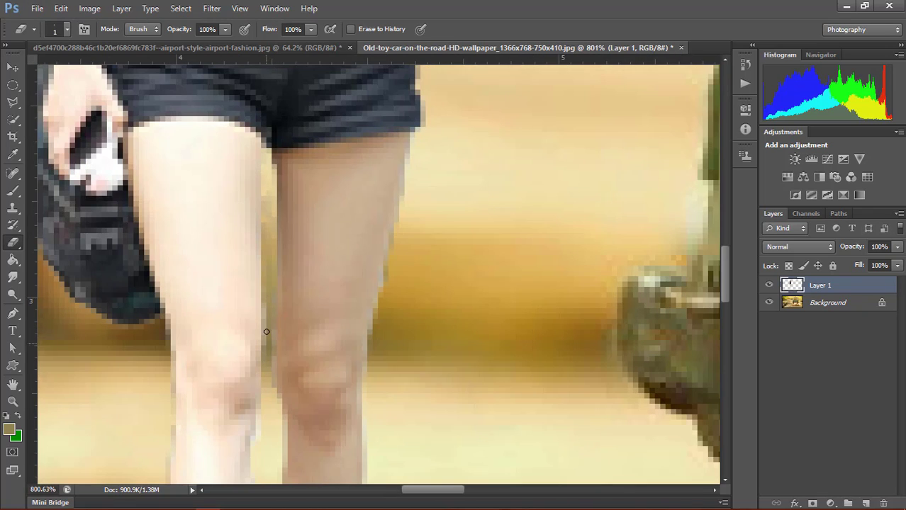
left_click_drag(266, 326, 269, 319)
scroll(277, 422, "down", 2)
scroll(263, 394, "down", 1)
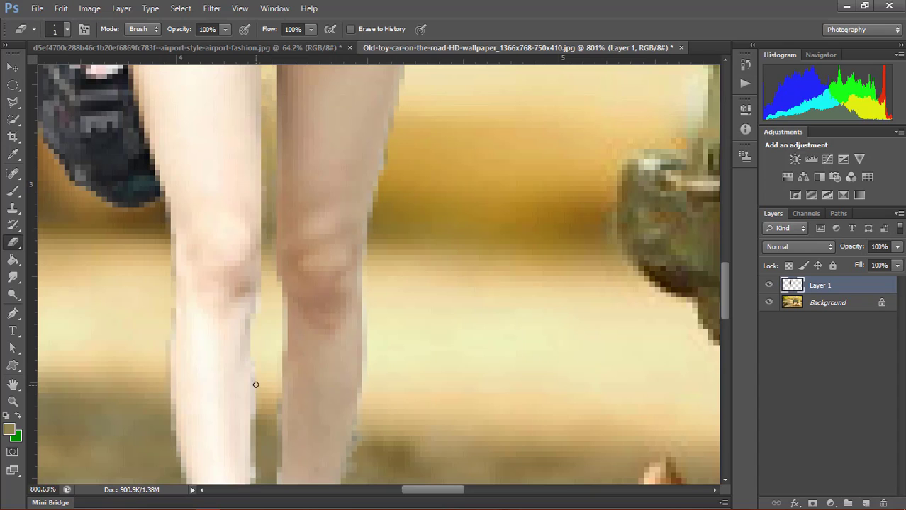
scroll(252, 375, "down", 3)
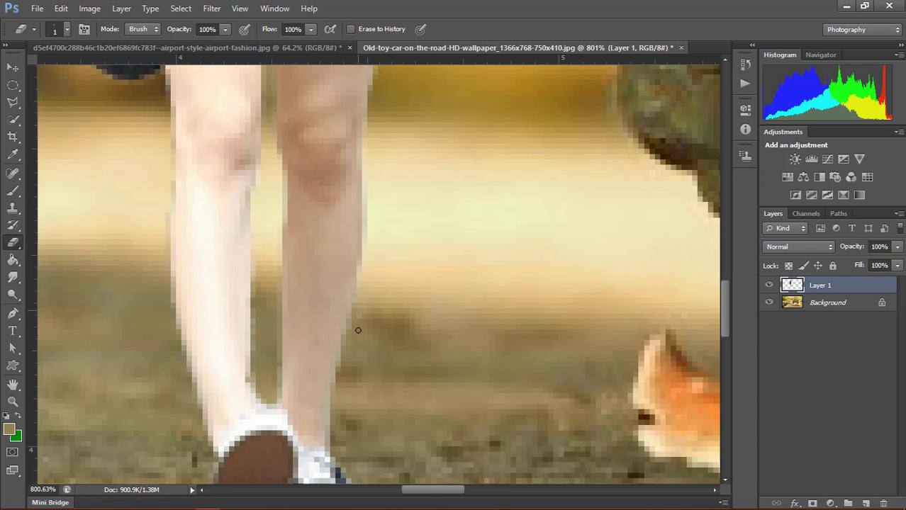
scroll(358, 331, "down", 3)
scroll(333, 354, "down", 4)
scroll(315, 384, "down", 3)
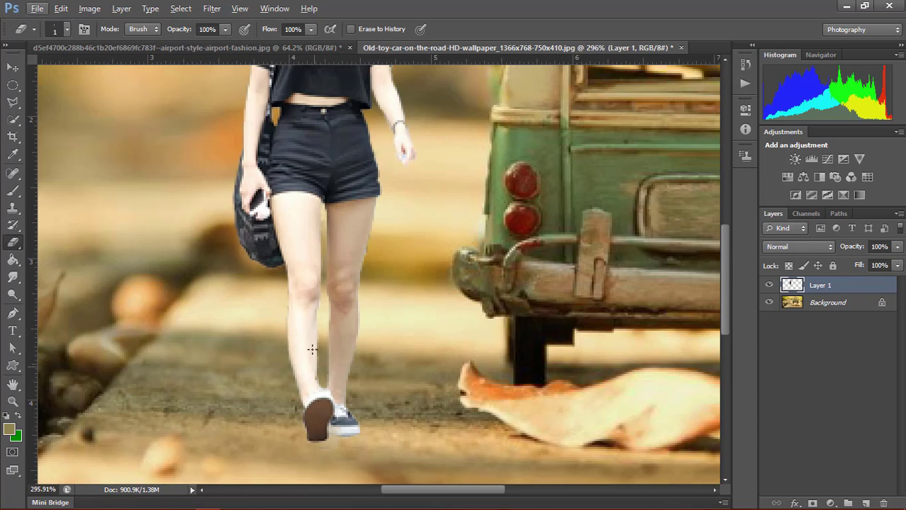
scroll(312, 349, "up", 3)
scroll(377, 227, "up", 3)
Erase the dark fringe along the woman's shoulder edge.
scroll(405, 291, "up", 5)
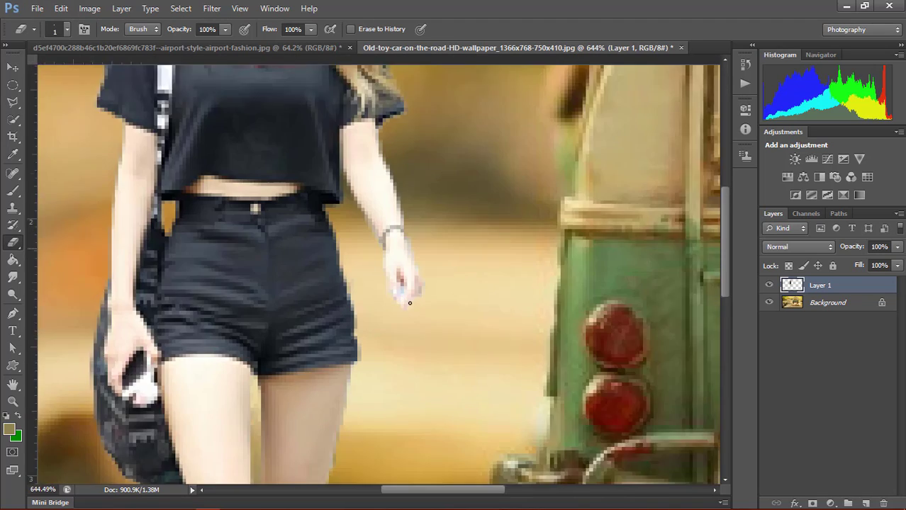
scroll(403, 312, "up", 8)
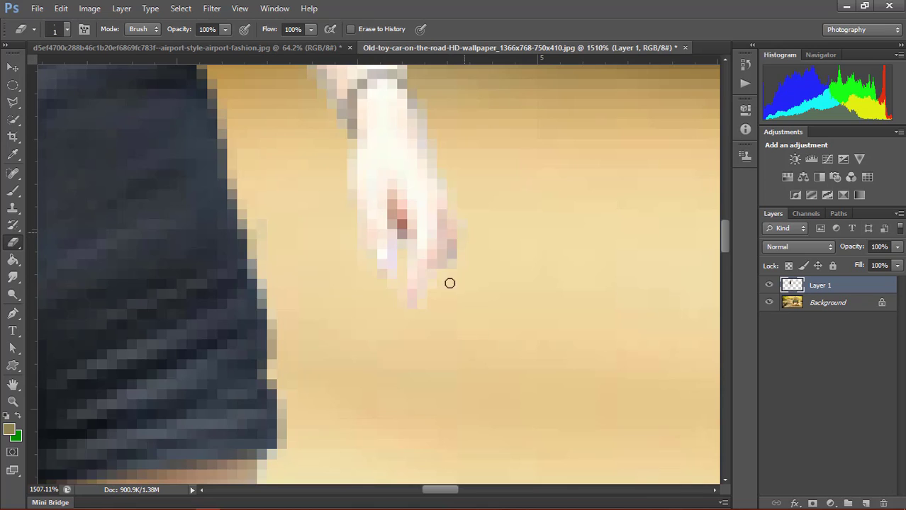
scroll(208, 223, "down", 5)
scroll(54, 213, "down", 4)
scroll(54, 213, "down", 4)
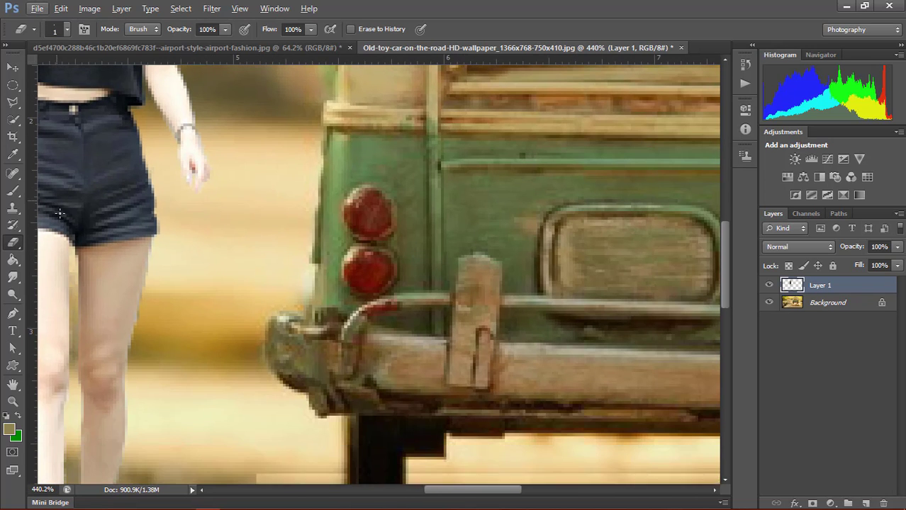
scroll(382, 456, "up", 3)
scroll(383, 456, "up", 2)
scroll(383, 455, "down", 2)
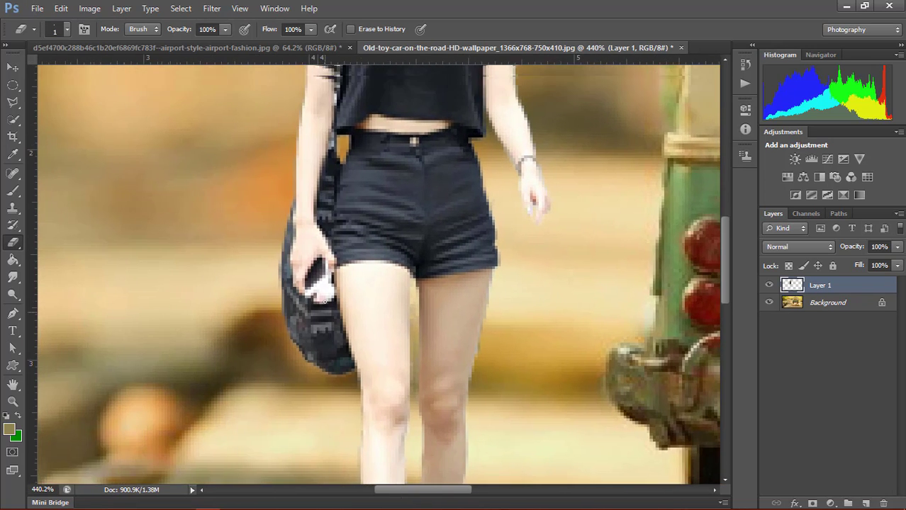
scroll(379, 319, "up", 3)
scroll(378, 249, "down", 1)
scroll(378, 222, "down", 1)
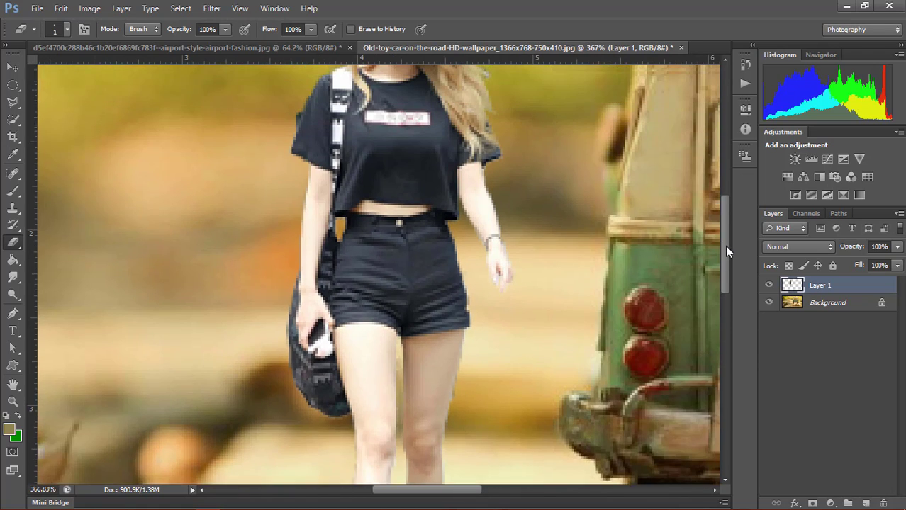
left_click_drag(724, 270, 678, 197)
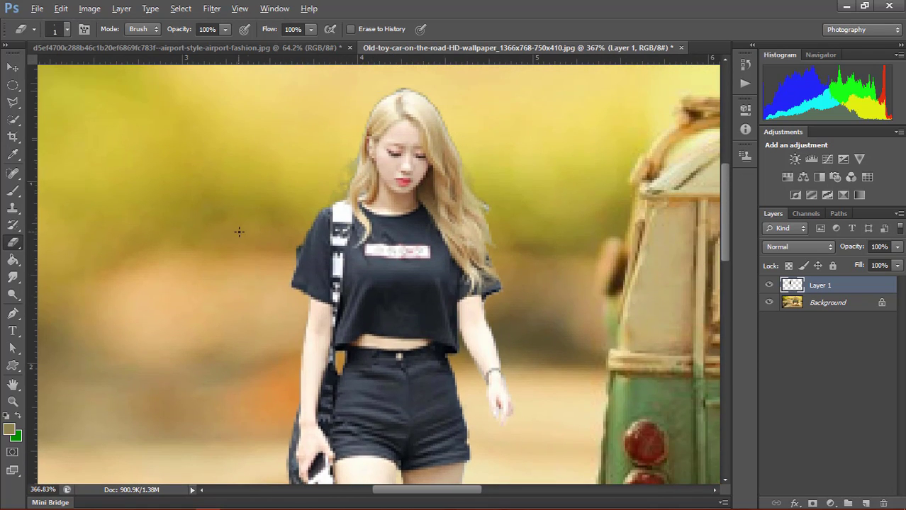
scroll(308, 271, "up", 7)
scroll(307, 271, "up", 2)
left_click_drag(417, 281, 414, 278)
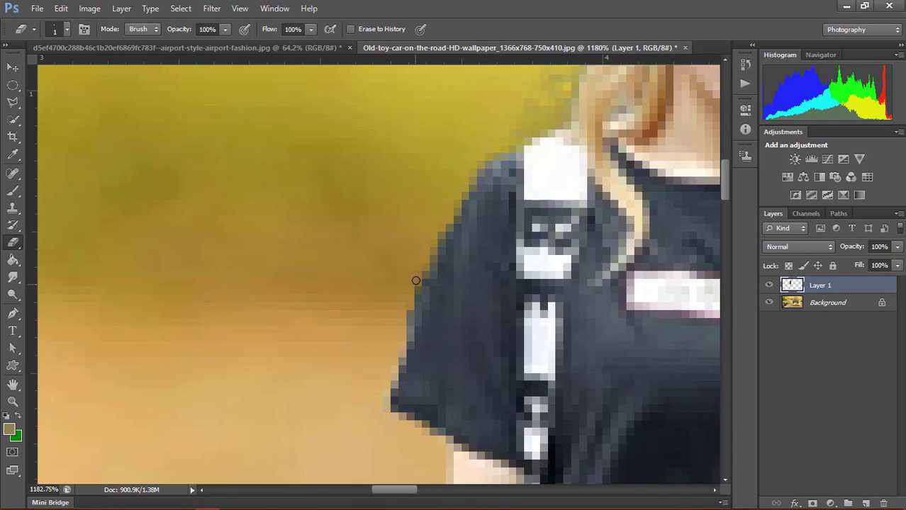
scroll(448, 253, "down", 7)
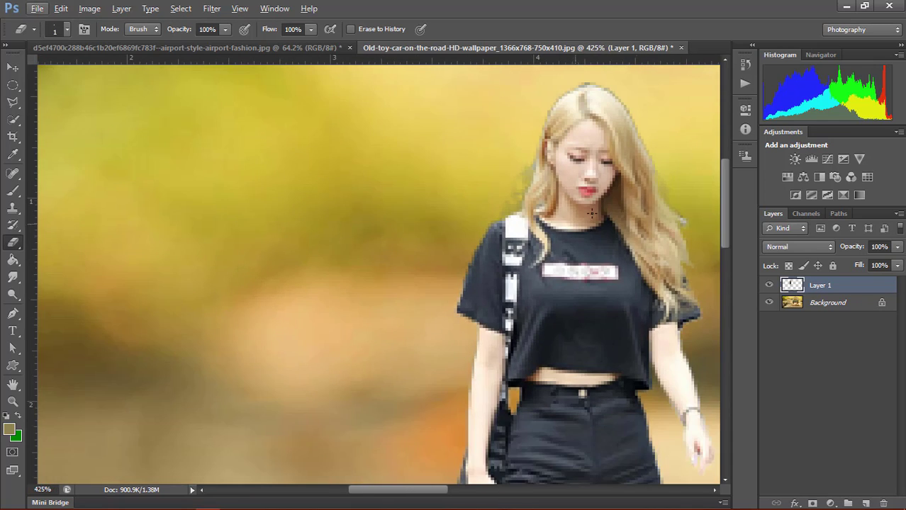
scroll(652, 220, "up", 2)
left_click_drag(364, 496, 388, 498)
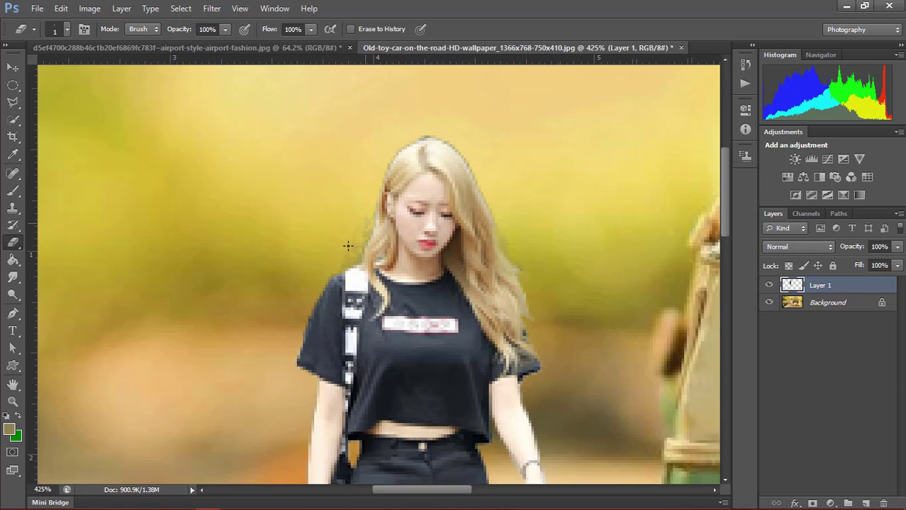
Switch to the Move tool and begin unlocking the Background layer.
scroll(357, 234, "down", 3)
scroll(352, 212, "down", 5)
scroll(351, 213, "down", 2)
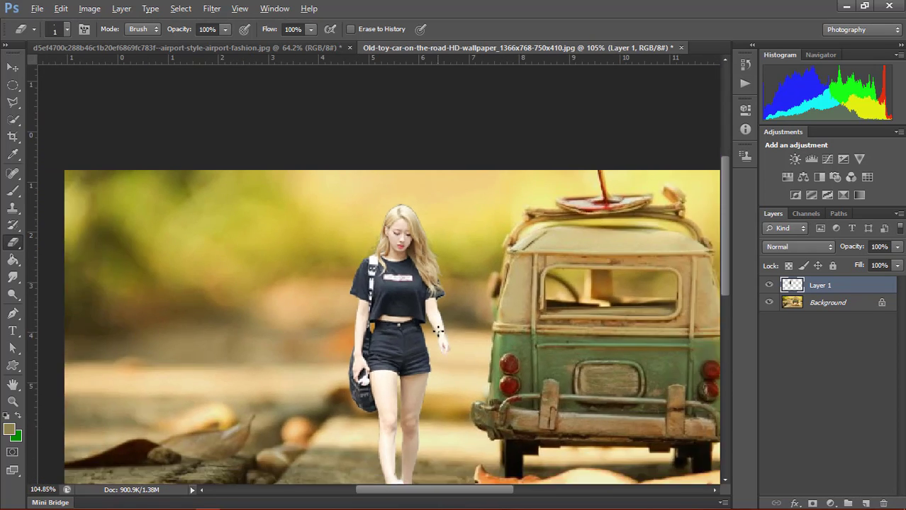
left_click(770, 394)
left_click(13, 68)
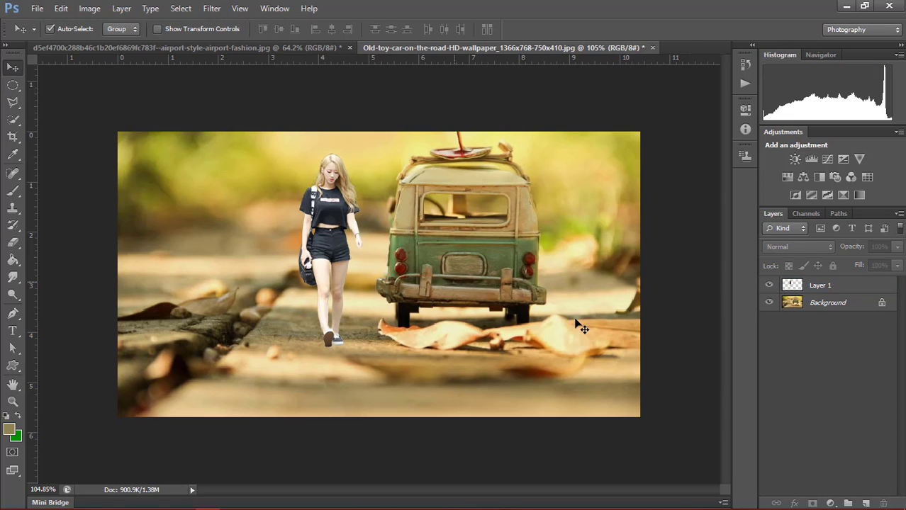
left_click(888, 313)
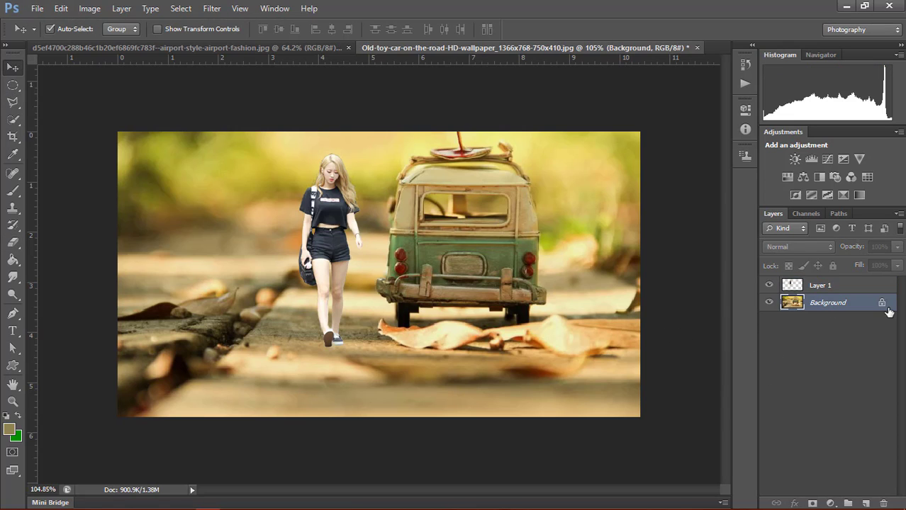
double_click(889, 304)
Confirm the Background as Layer 0 and duplicate Layer 1 as Layer 1 copy.
left_click(553, 160)
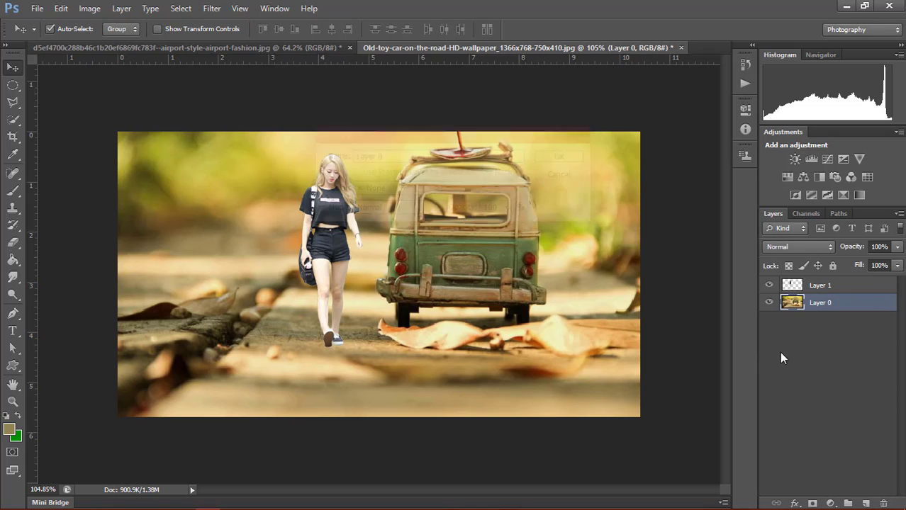
left_click(820, 287)
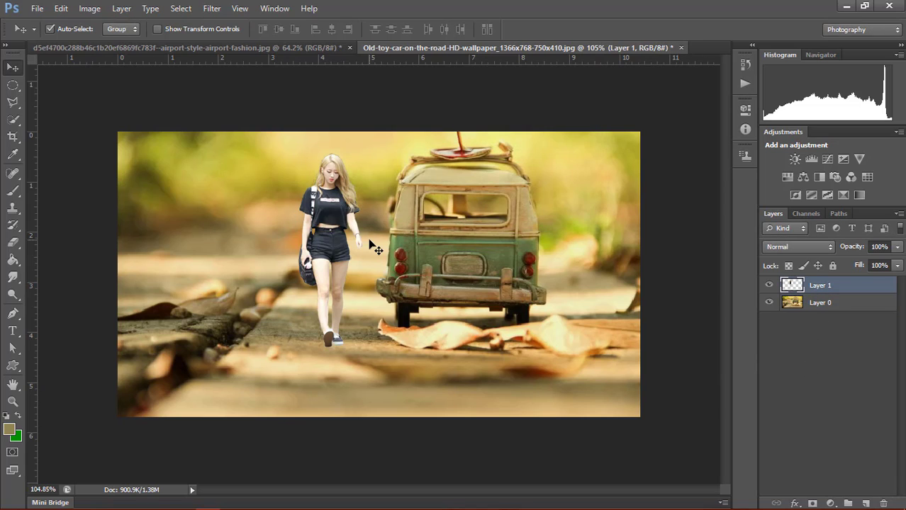
key("alt")
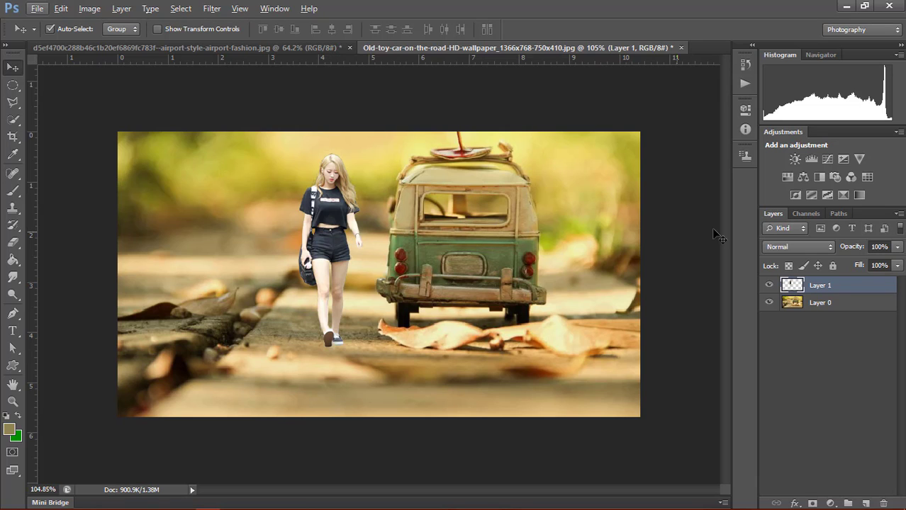
right_click(833, 284)
left_click(737, 100)
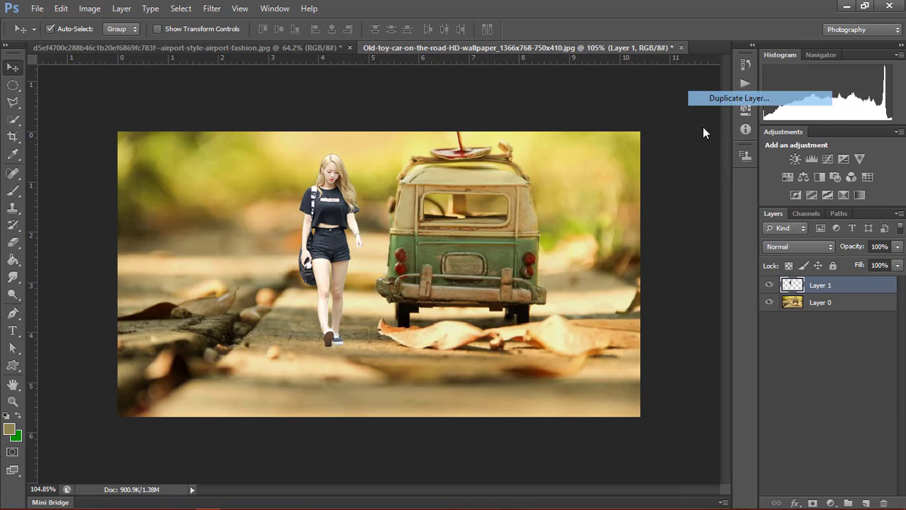
left_click(569, 150)
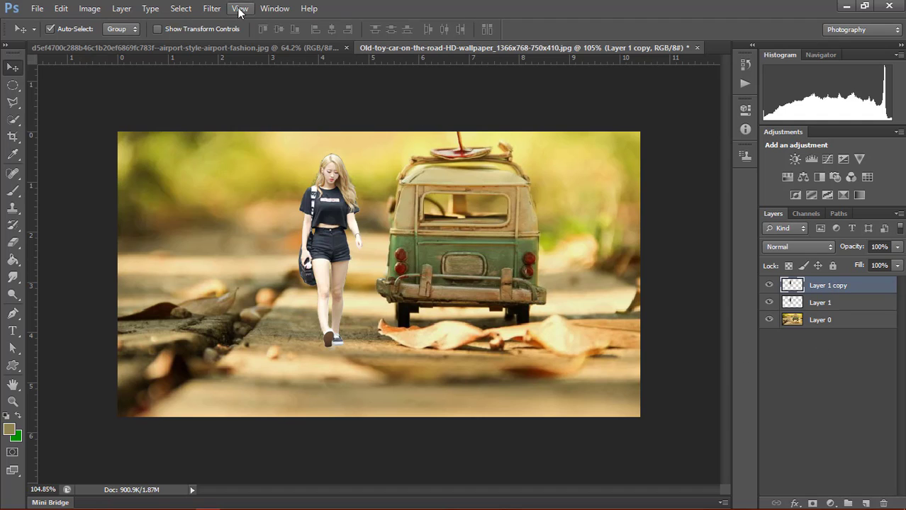
Gaussian-blur Layer 1 copy and move it beneath the sharp Layer 1.
left_click(211, 9)
mouse_move(218, 142)
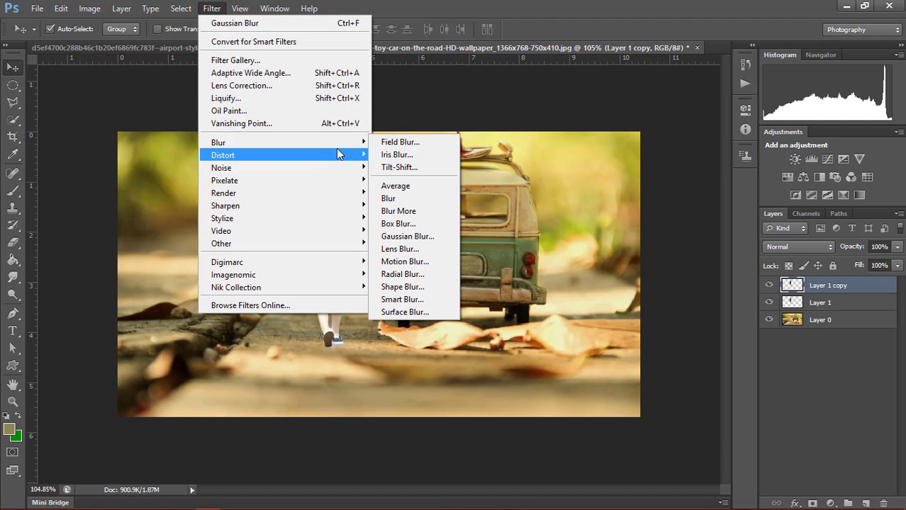
left_click(408, 237)
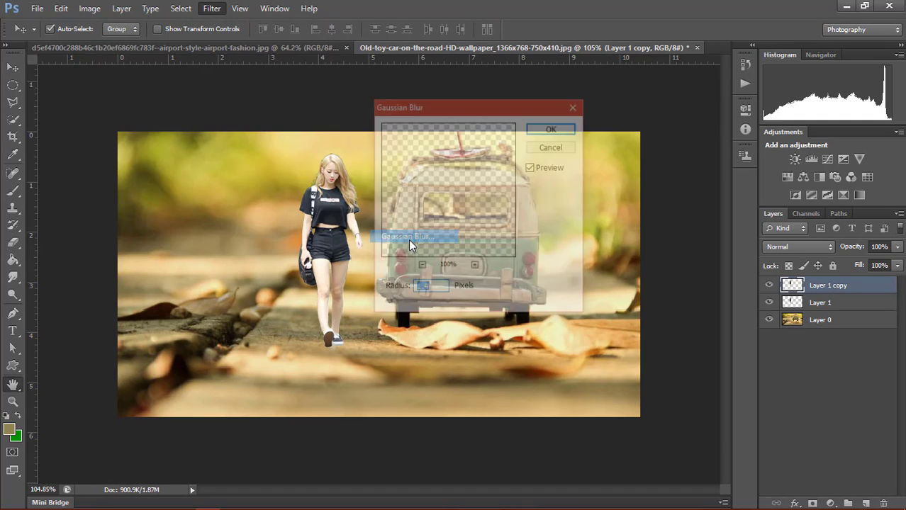
left_click(543, 126)
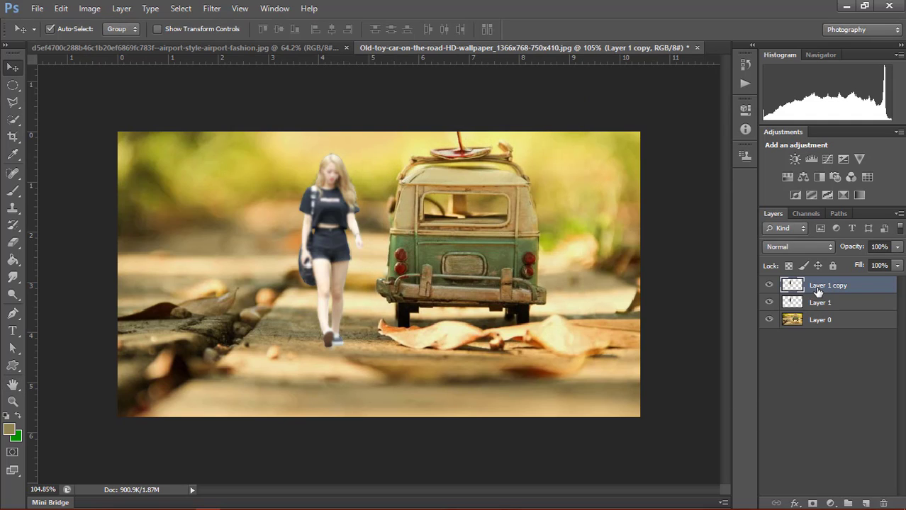
left_click_drag(819, 291, 822, 306)
left_click(827, 386)
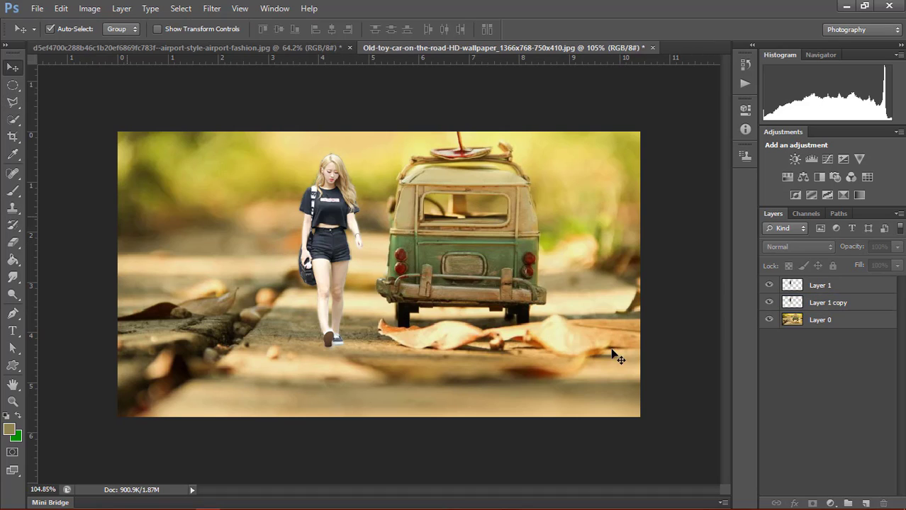
Select the Brush tool and set the foreground colour to black.
left_click(22, 193)
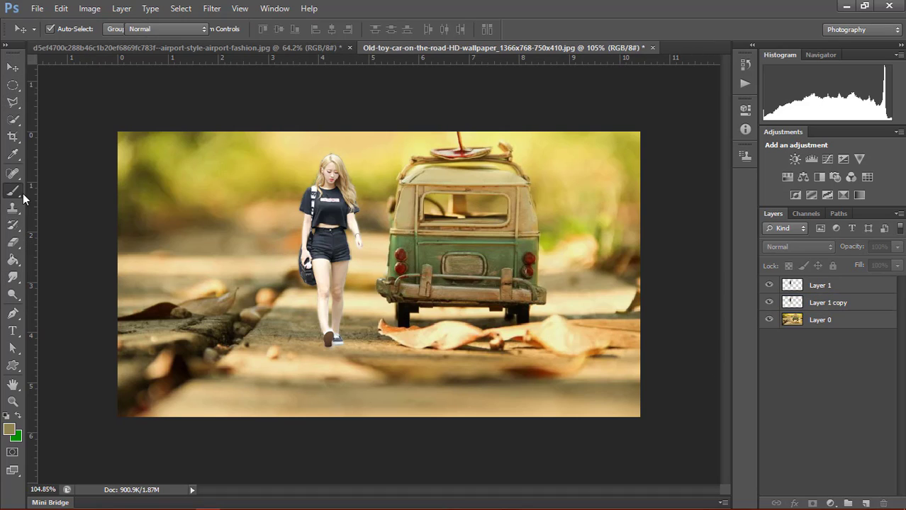
left_click(10, 431)
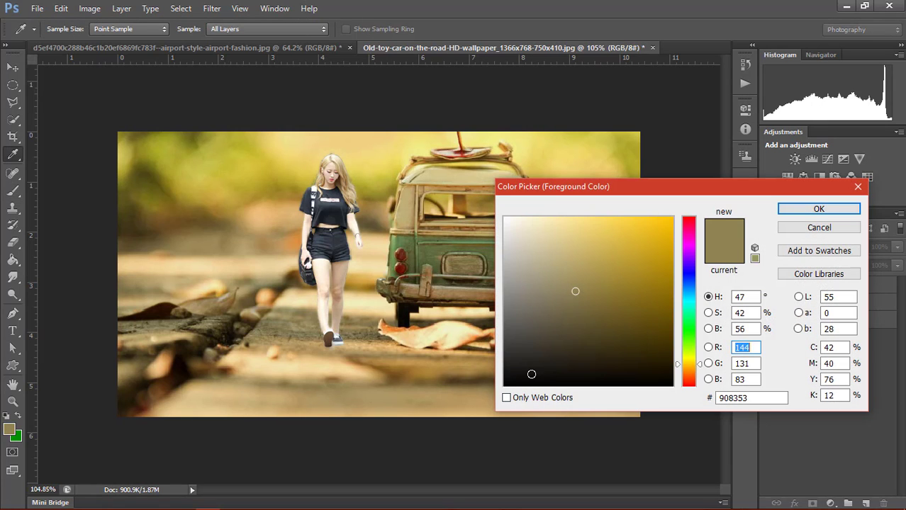
left_click_drag(531, 374, 502, 388)
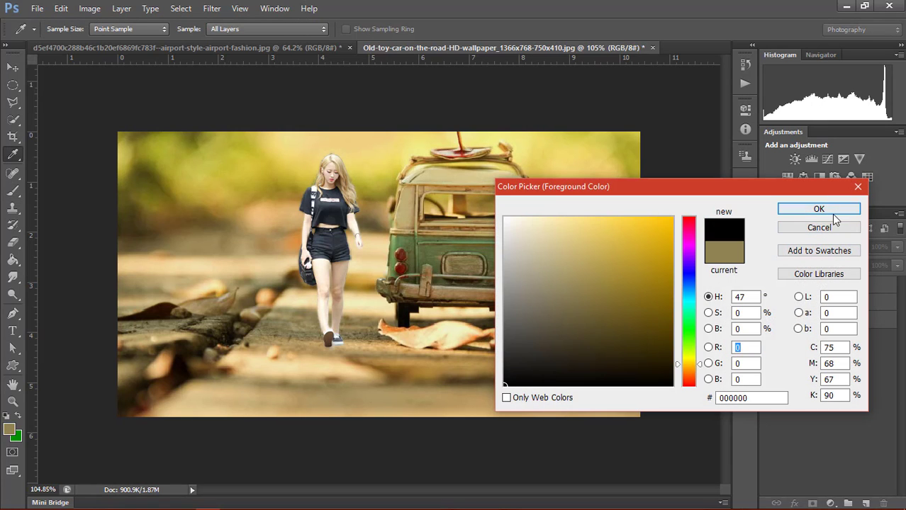
left_click(815, 209)
scroll(366, 350, "up", 5)
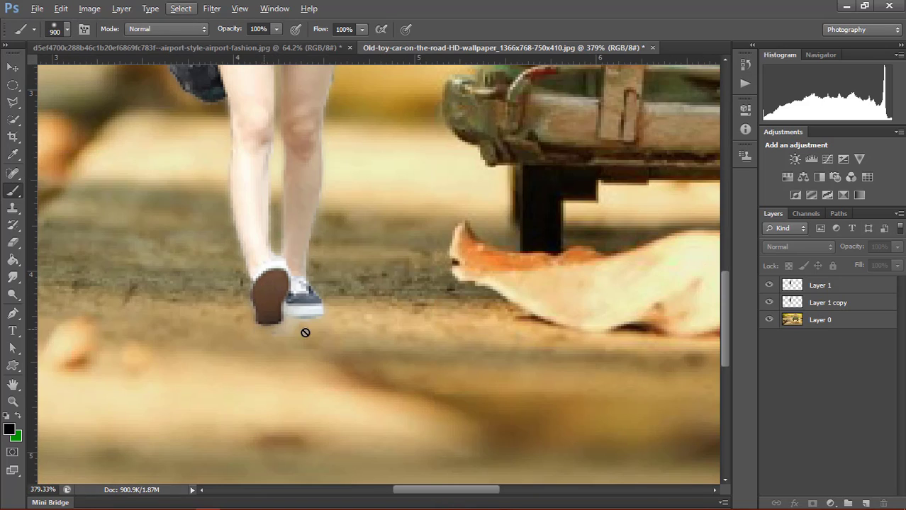
On a new Layer 2, paint a soft black shadow under the shoe with a small, 0%-hardness brush.
left_click(865, 503)
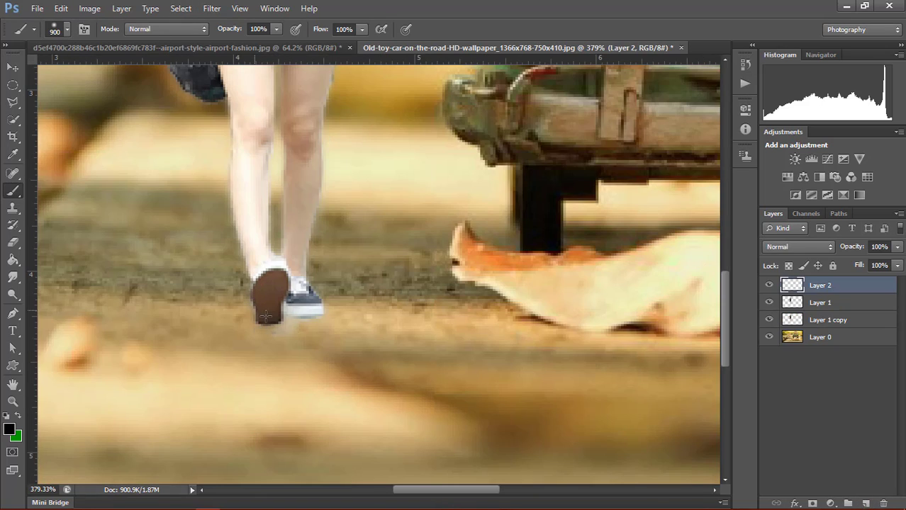
key("bracketright")
left_click(67, 31)
left_click(55, 72)
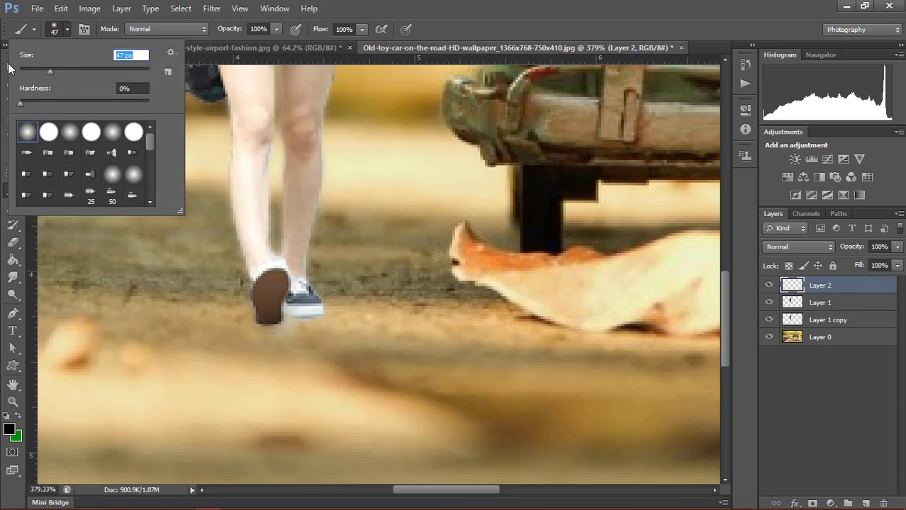
left_click(281, 344)
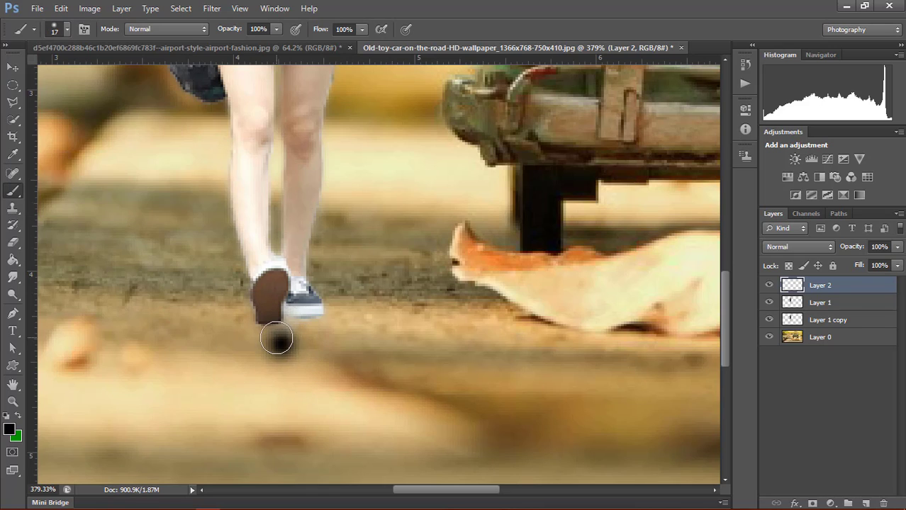
mouse_move(279, 340)
left_mouse_down()
mouse_move(330, 337)
mouse_move(329, 348)
mouse_move(305, 353)
mouse_move(351, 360)
mouse_move(293, 346)
mouse_move(351, 373)
mouse_move(372, 360)
left_mouse_up()
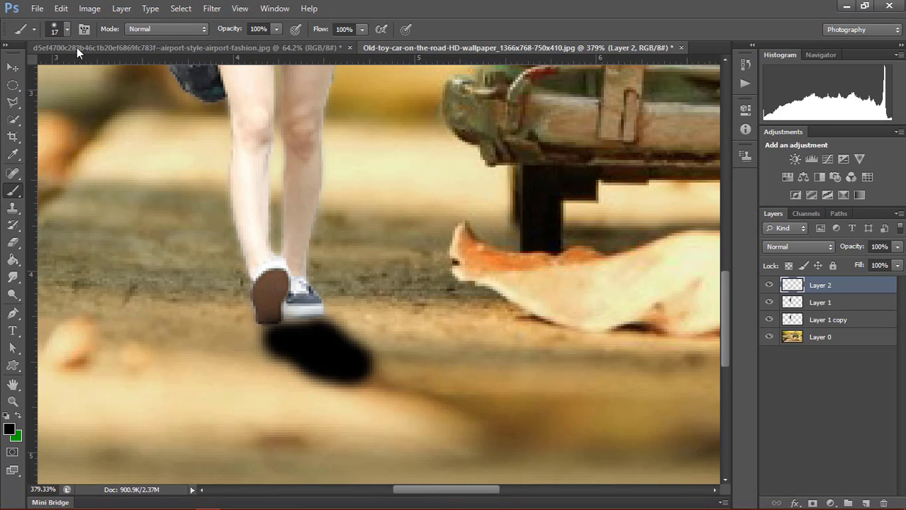
left_click(845, 368)
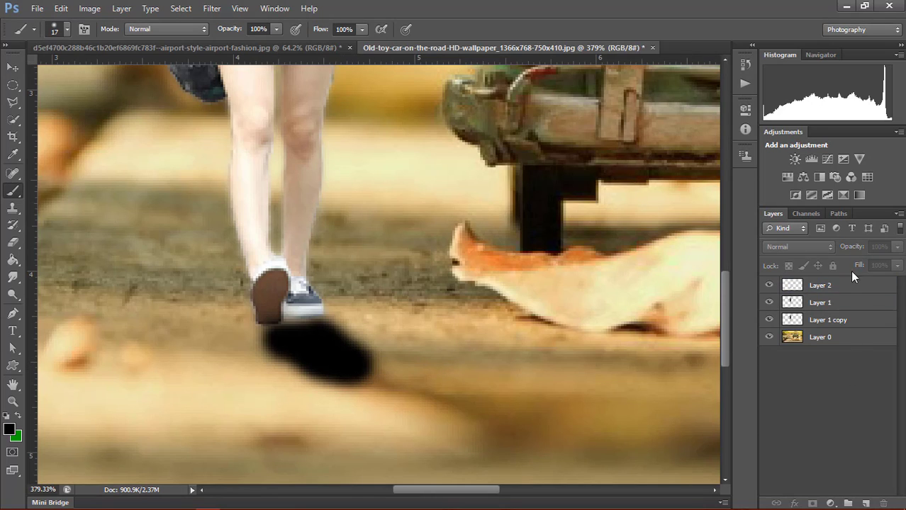
left_click(844, 285)
Lower Layer 2's opacity, brush extra shadow near the feet, then settle opacity around 28%.
left_click_drag(854, 248, 831, 250)
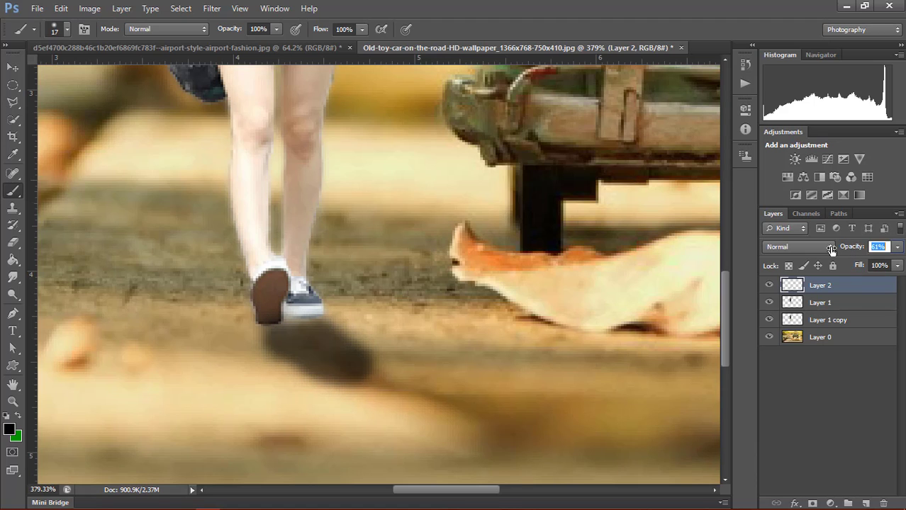
scroll(363, 265, "down", 3)
scroll(362, 276, "down", 2)
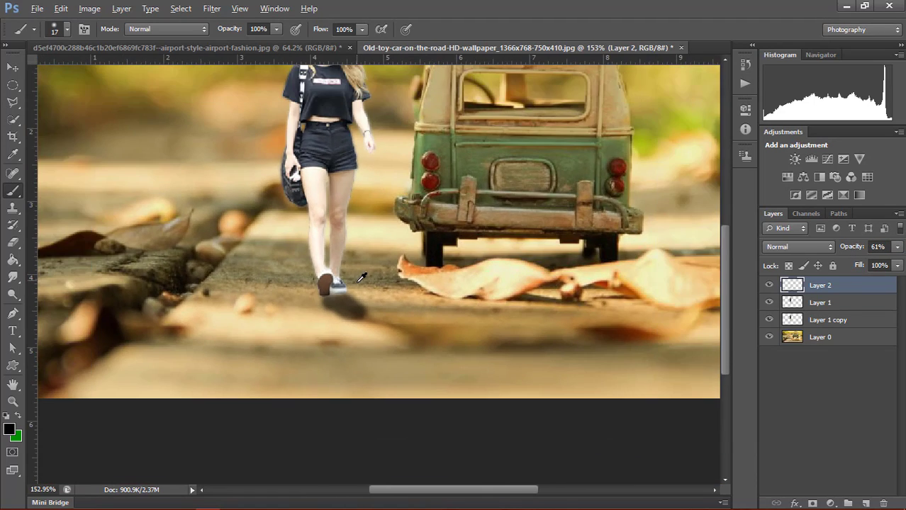
scroll(362, 276, "down", 2)
scroll(362, 319, "down", 1)
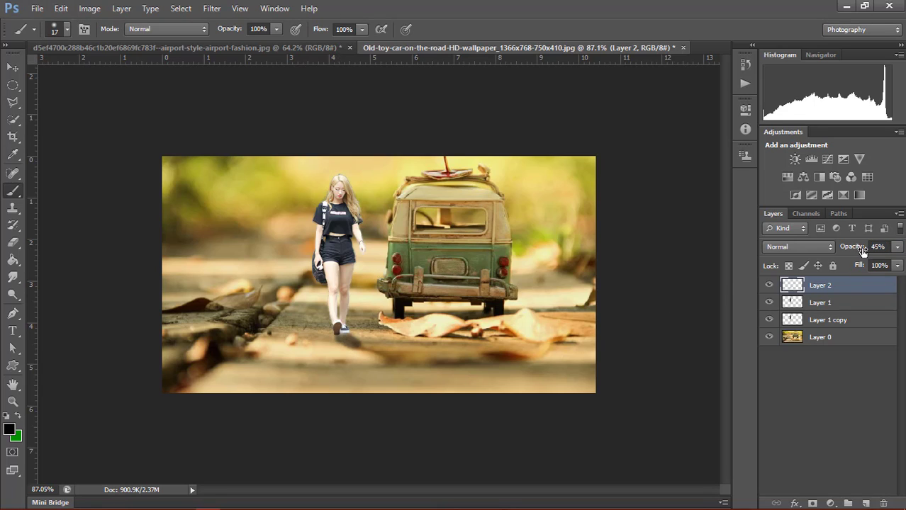
left_click_drag(859, 249, 853, 262)
left_click_drag(370, 352, 390, 358)
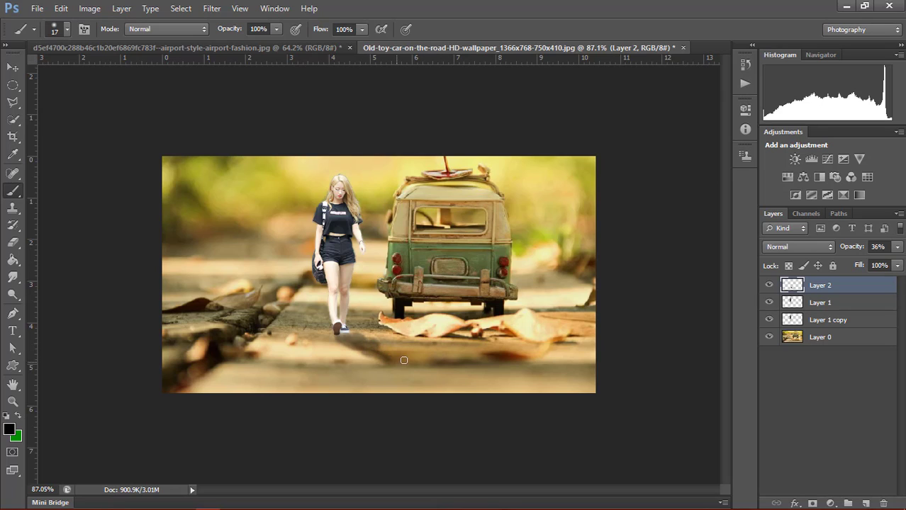
left_click_drag(853, 253, 857, 249)
left_click(831, 433)
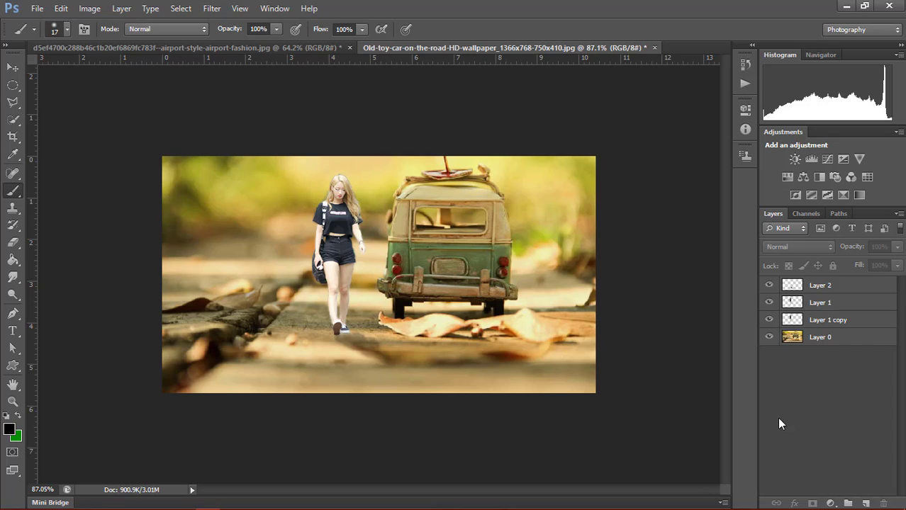
Compare Layer 1 against its copy by toggling visibility, then reselect Layer 1.
left_click(816, 307)
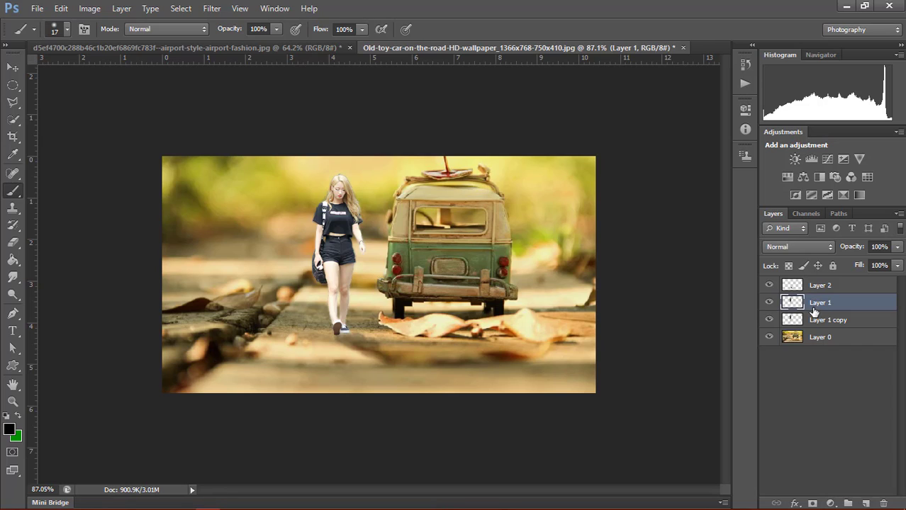
left_click(818, 321)
left_click(770, 302)
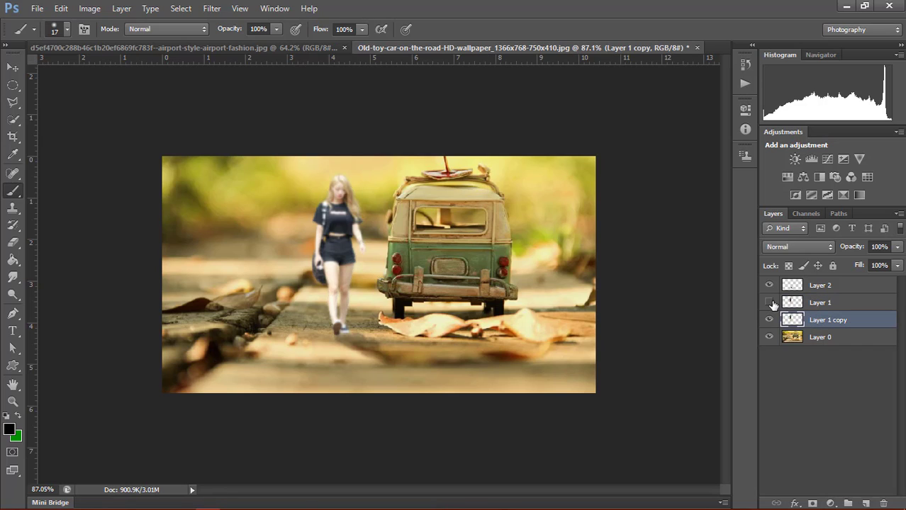
left_click(769, 302)
left_click(810, 303)
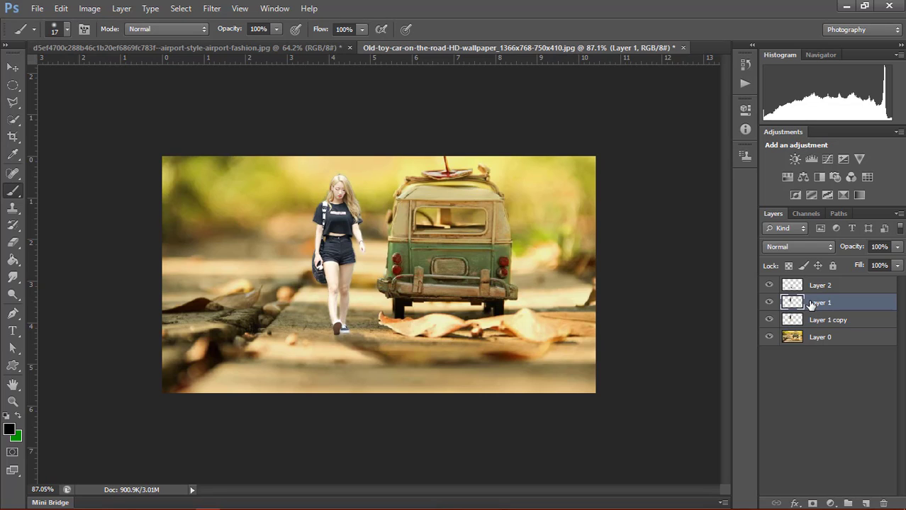
right_click(809, 303)
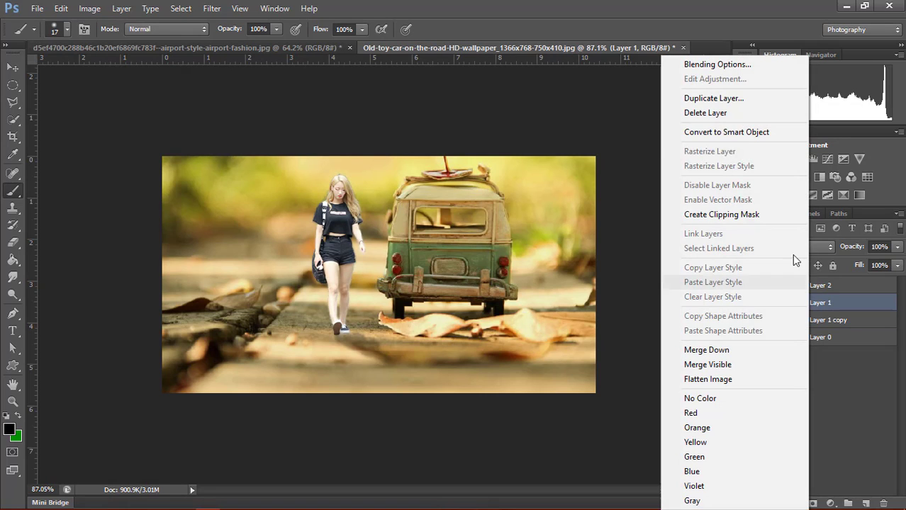
left_click(842, 303)
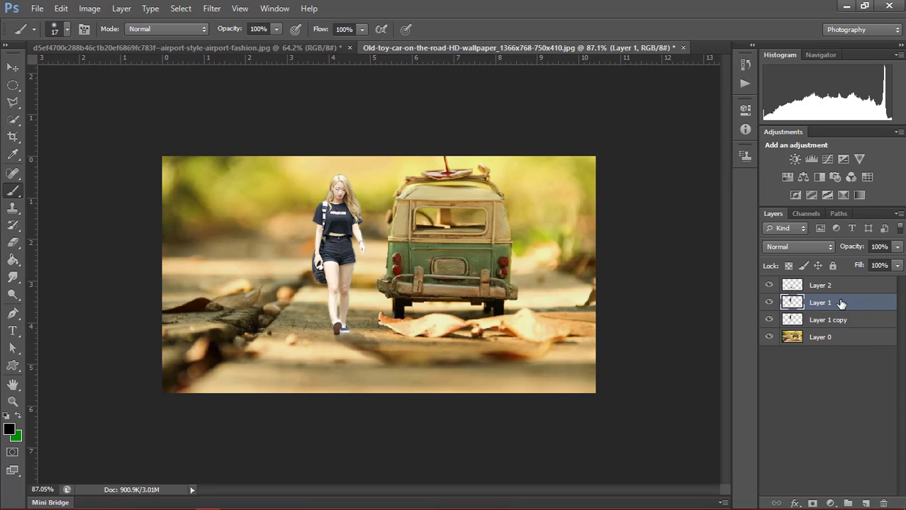
Apply Hue/Saturation to Layer 1: Hue +20, Saturation +18, Lightness -7.
left_click(89, 8)
mouse_move(109, 42)
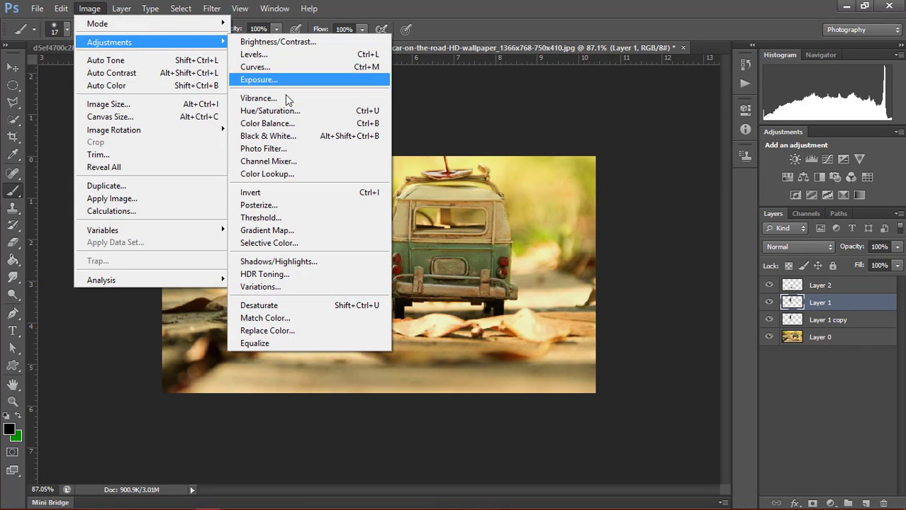
left_click(287, 114)
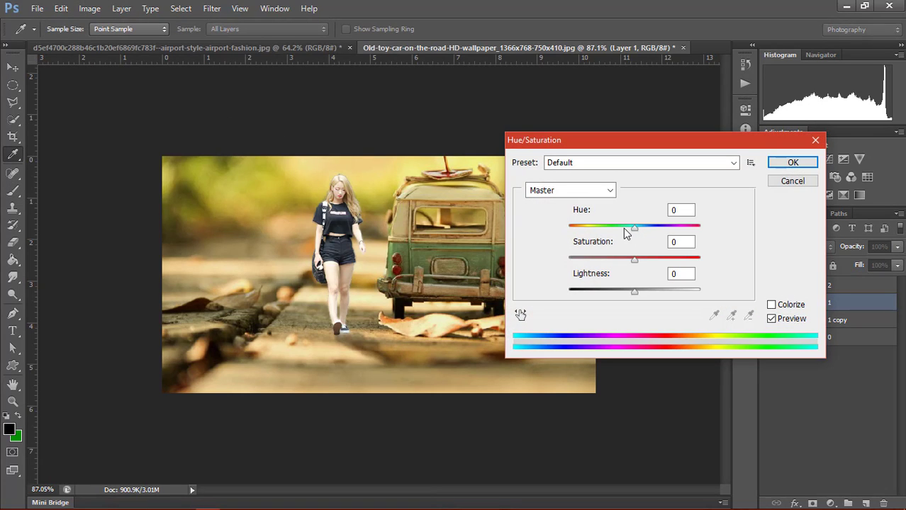
mouse_move(633, 228)
left_mouse_down()
mouse_move(576, 227)
mouse_move(649, 228)
left_mouse_up()
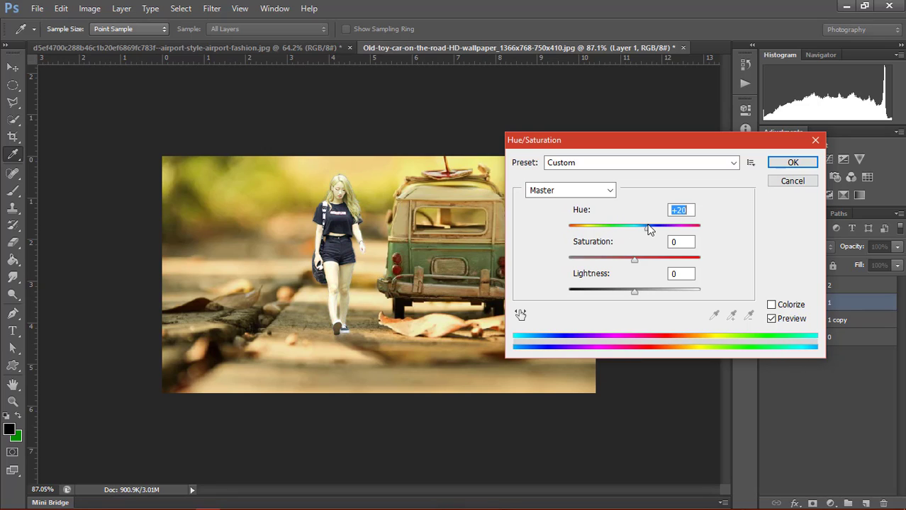
left_click_drag(635, 261, 647, 261)
left_click_drag(635, 291, 630, 292)
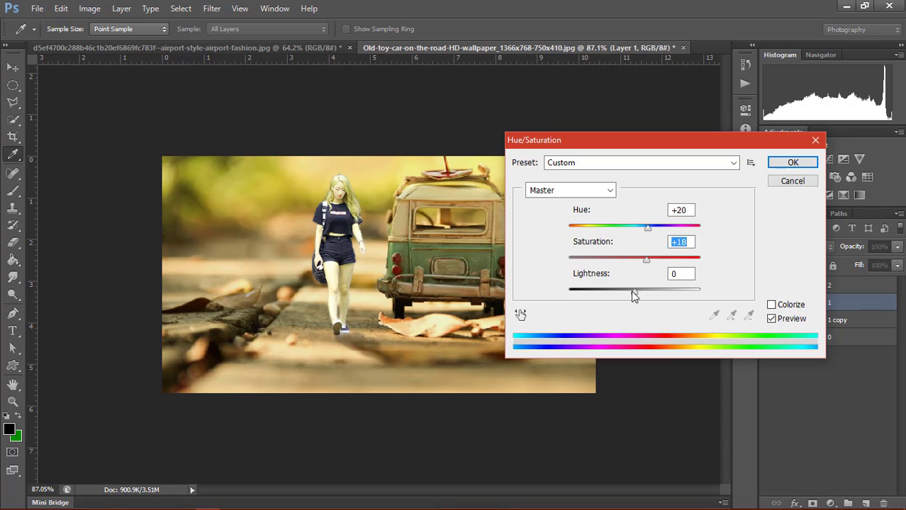
left_click(794, 162)
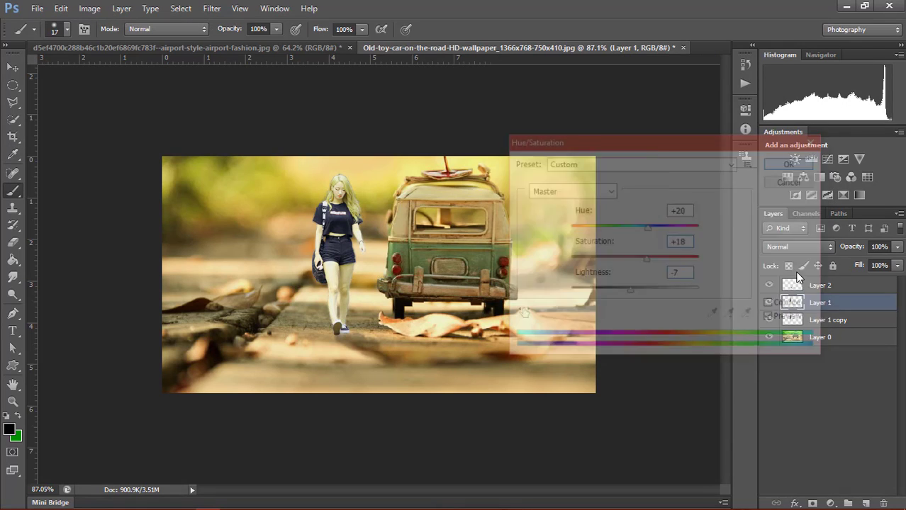
left_click(800, 399)
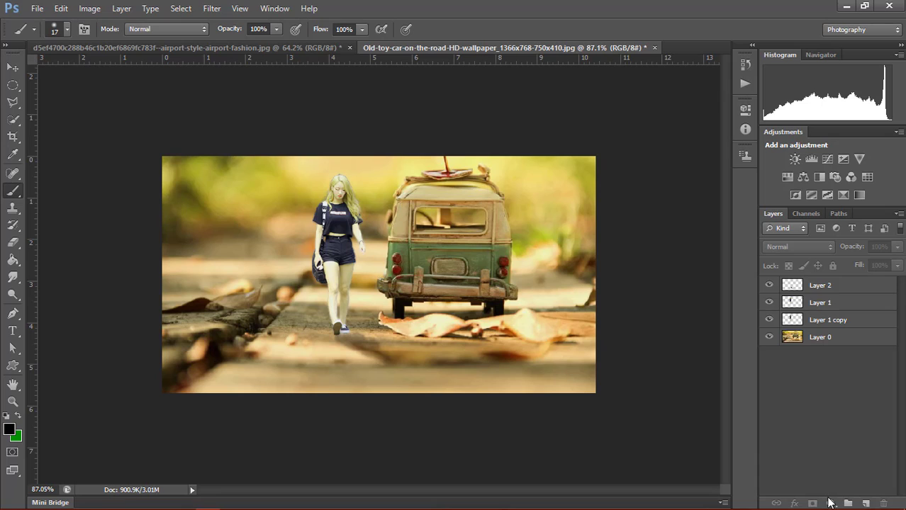
Add a Hue/Saturation adjustment layer with Hue +3 on top, then switch to the Move tool.
left_click(830, 503)
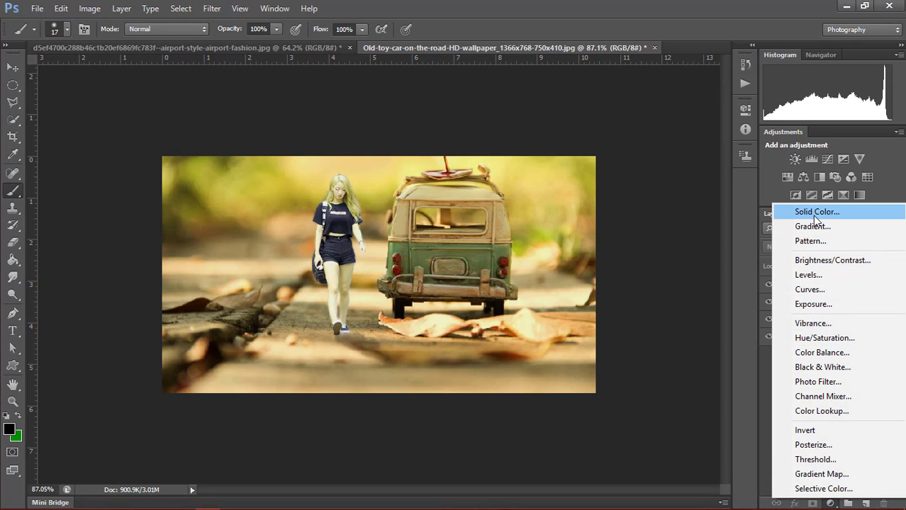
left_click(820, 342)
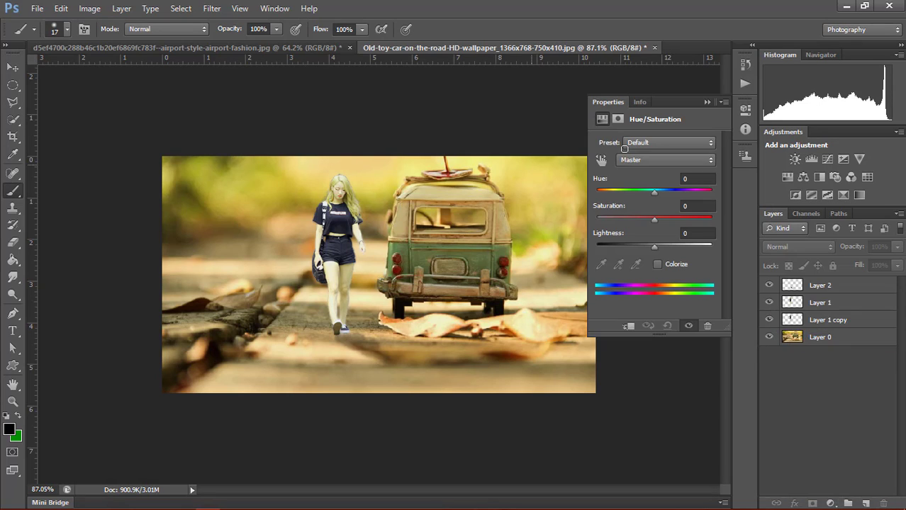
left_click_drag(655, 191, 655, 191)
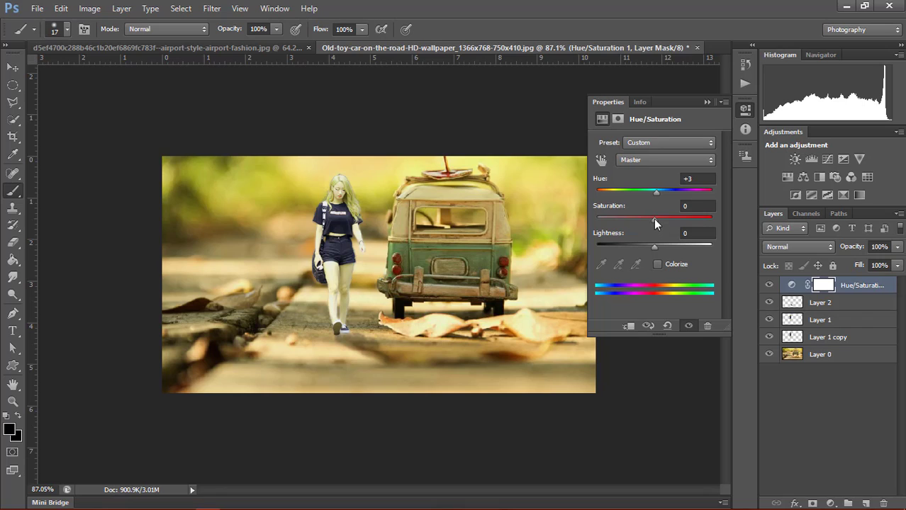
left_click(707, 102)
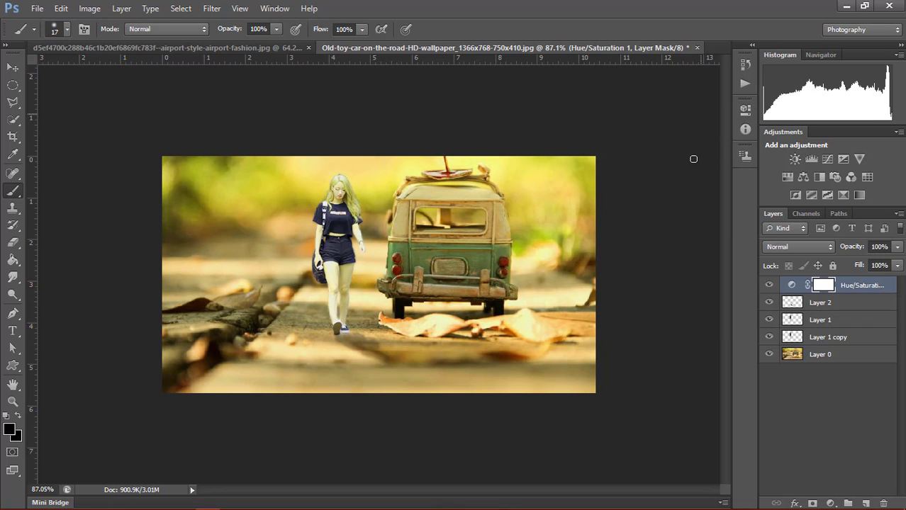
left_click(806, 455)
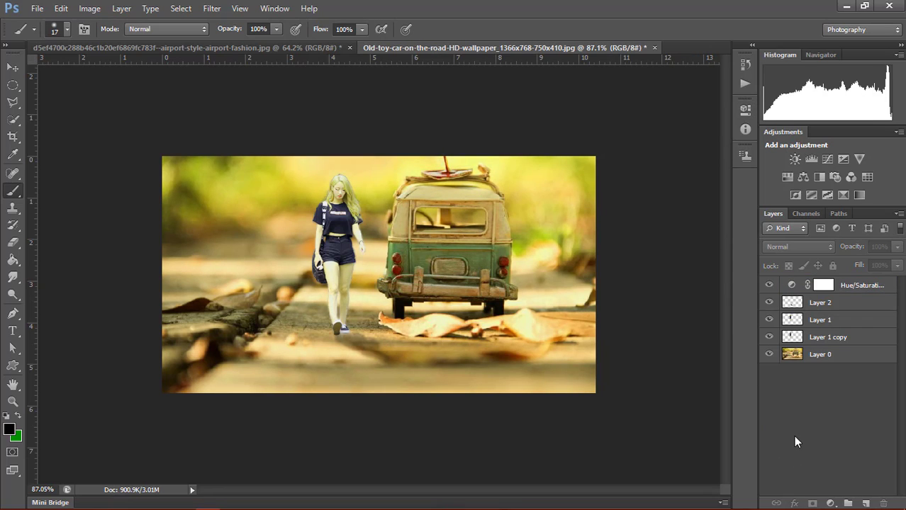
left_click(14, 67)
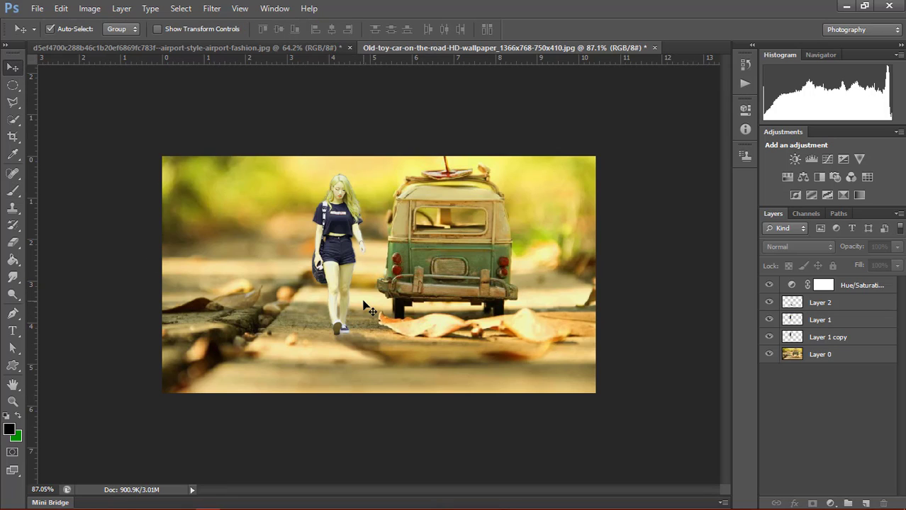